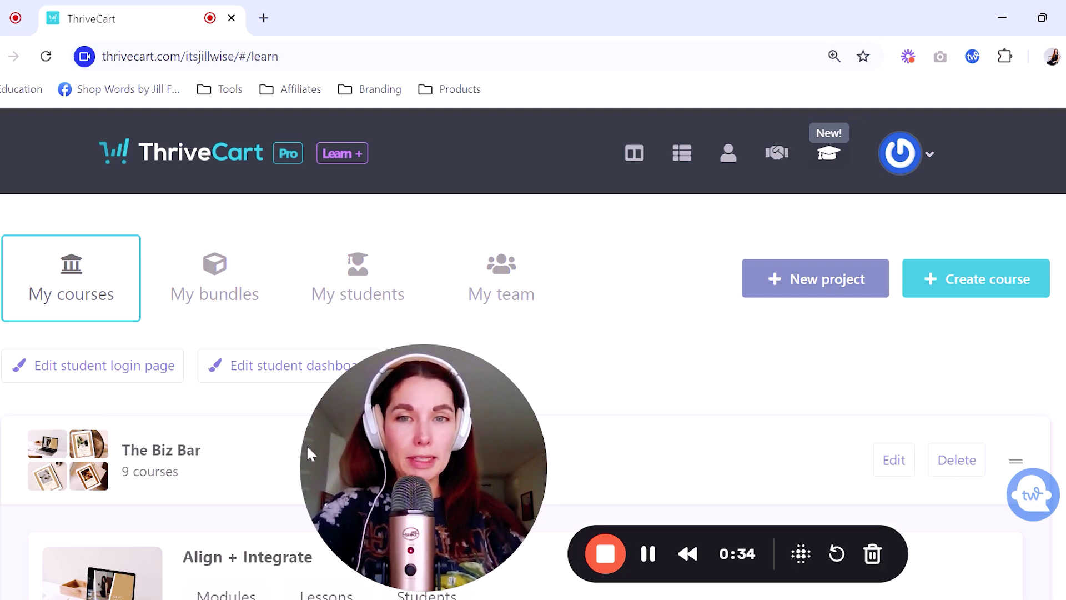
Step: Start a new course in The Biz Bar project and name it Example
drag(429, 439, 125, 442)
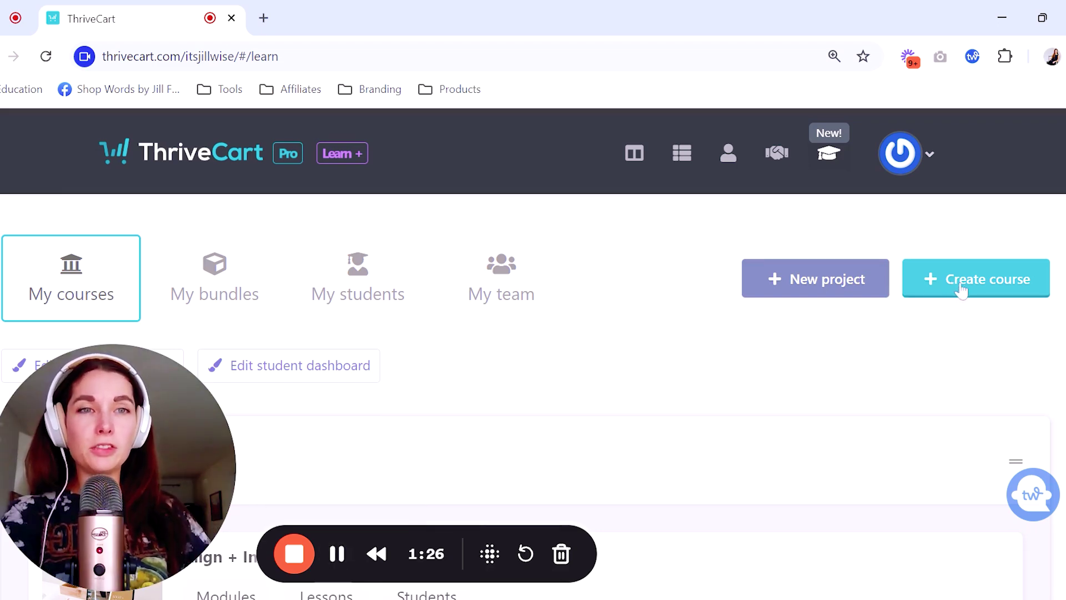
click(961, 289)
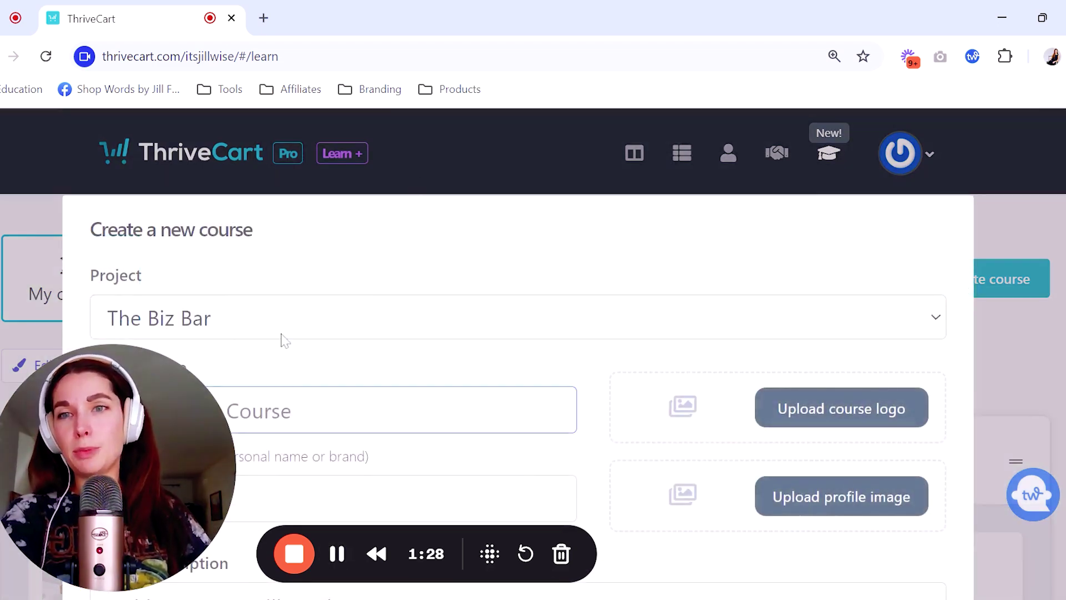
scroll(288, 307, down, 2)
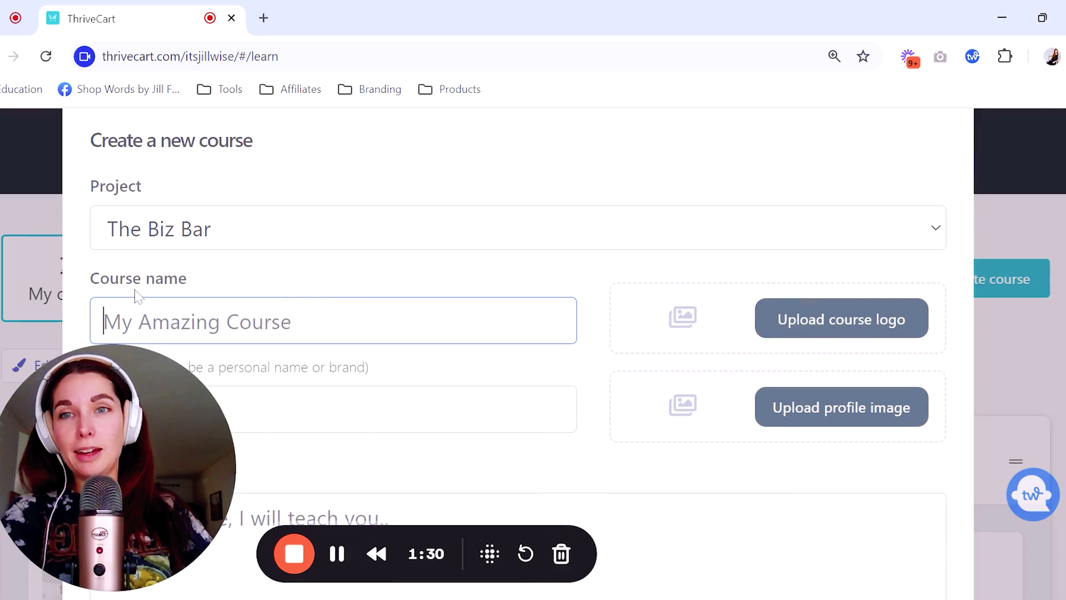
text(Example)
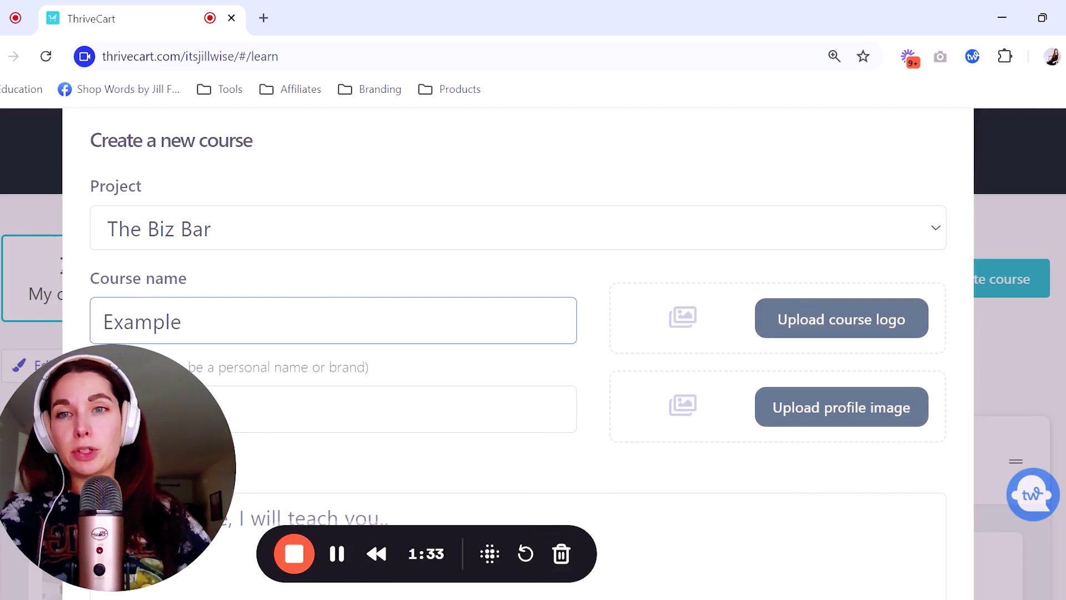
Step: Choose the Grid (Page) layout for the Example course and create the course
scroll(516, 333, down, 2)
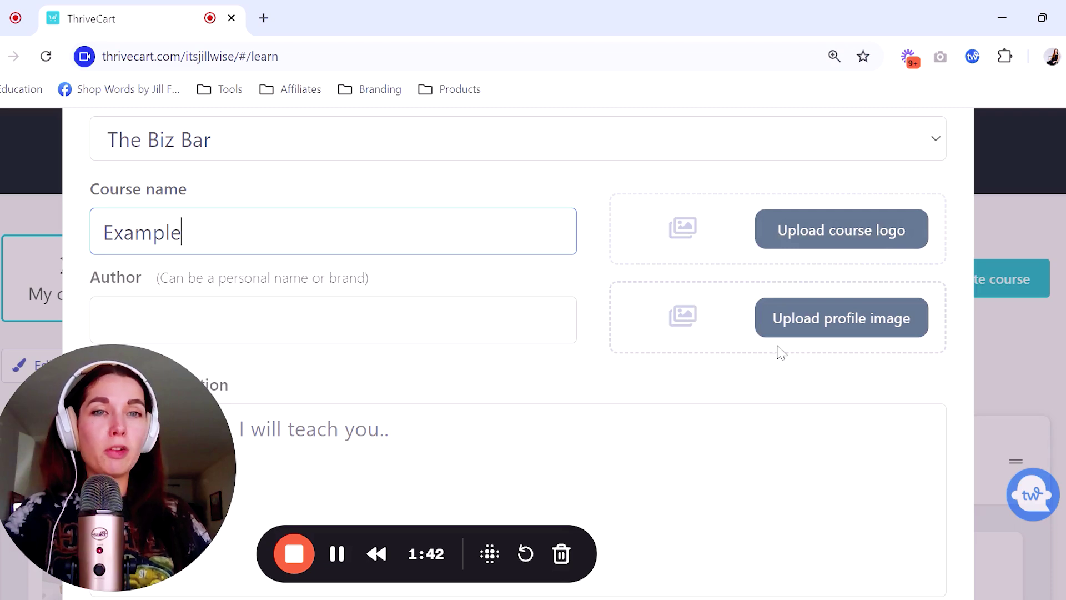
scroll(589, 297, down, 5)
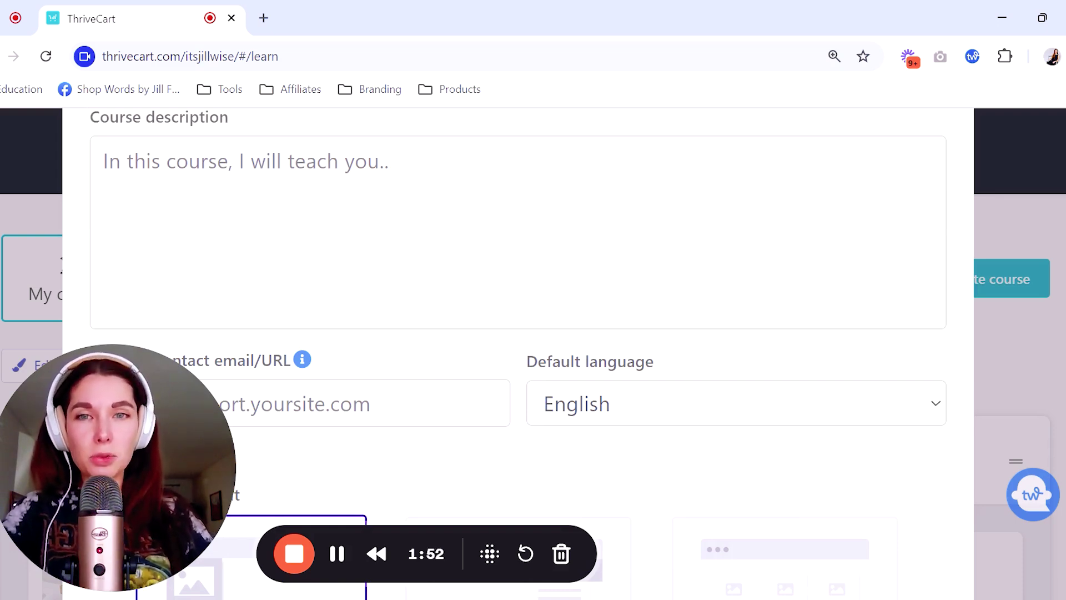
scroll(518, 355, down, 2)
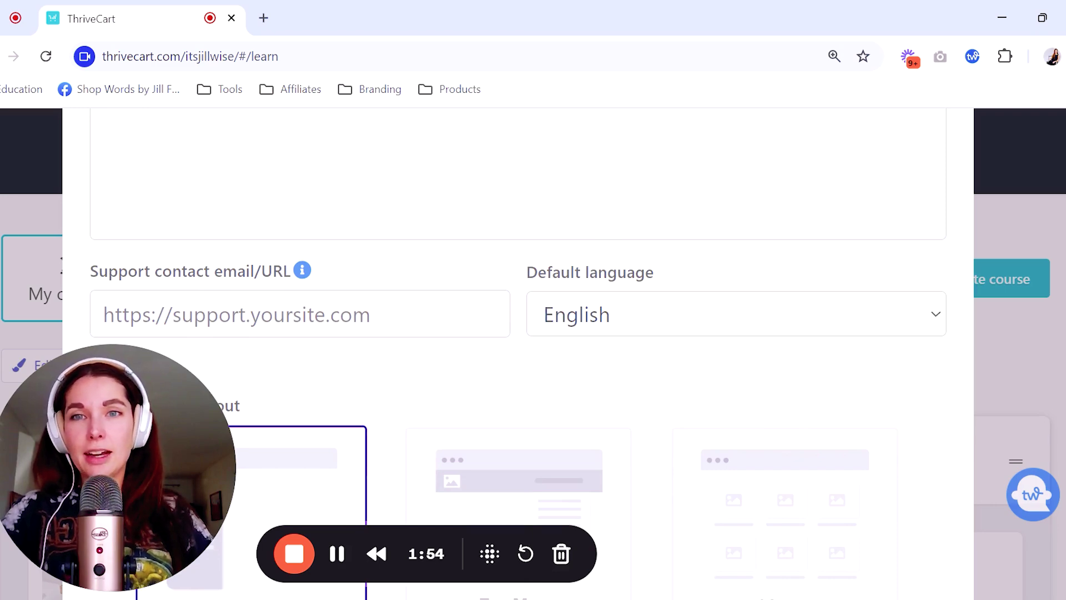
scroll(518, 356, down, 2)
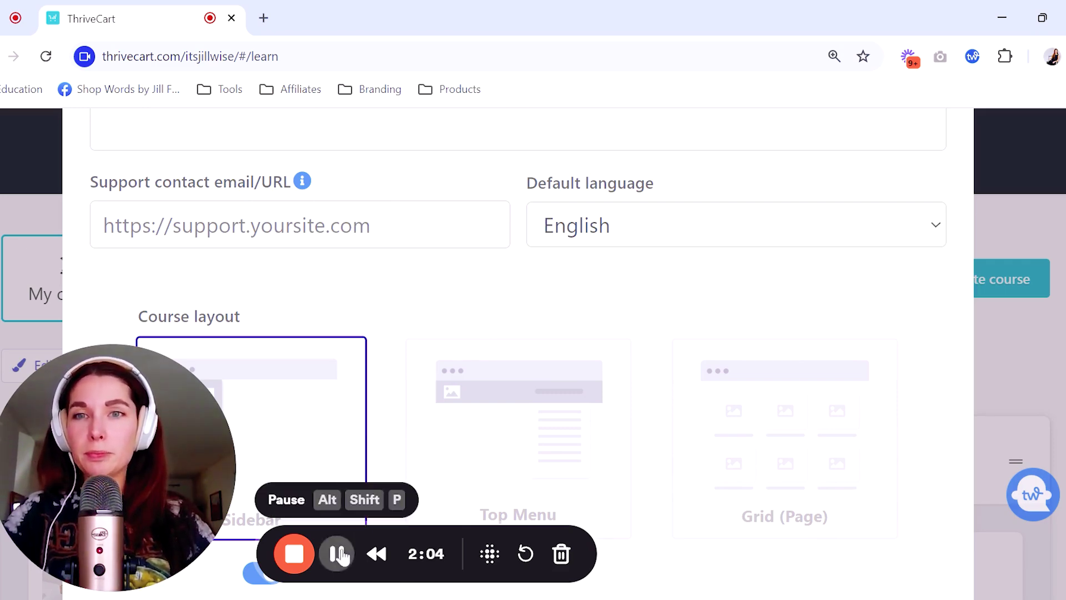
scroll(639, 275, down, 3)
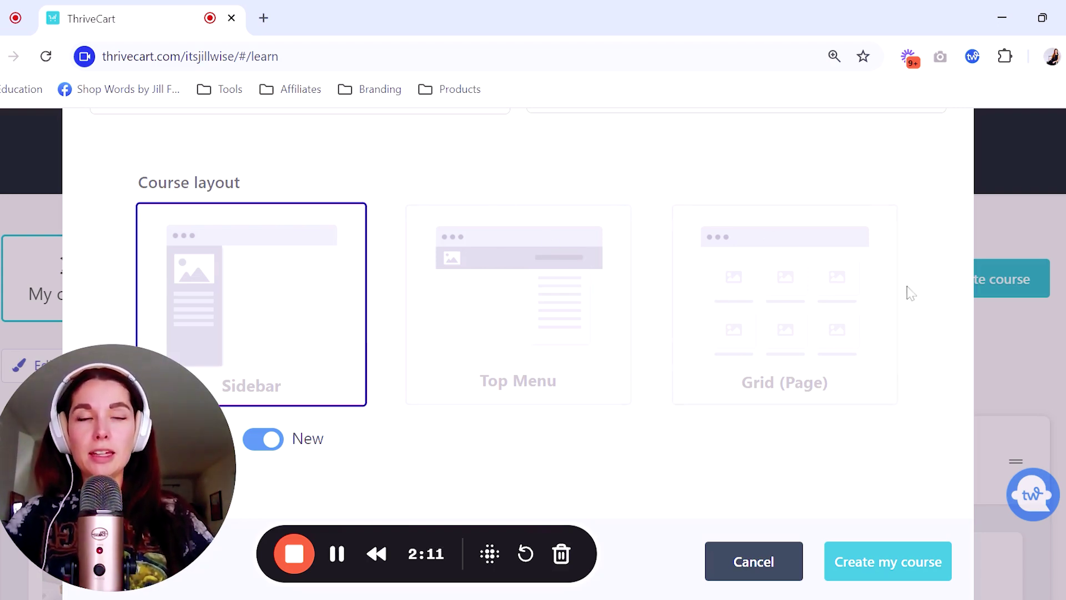
click(797, 340)
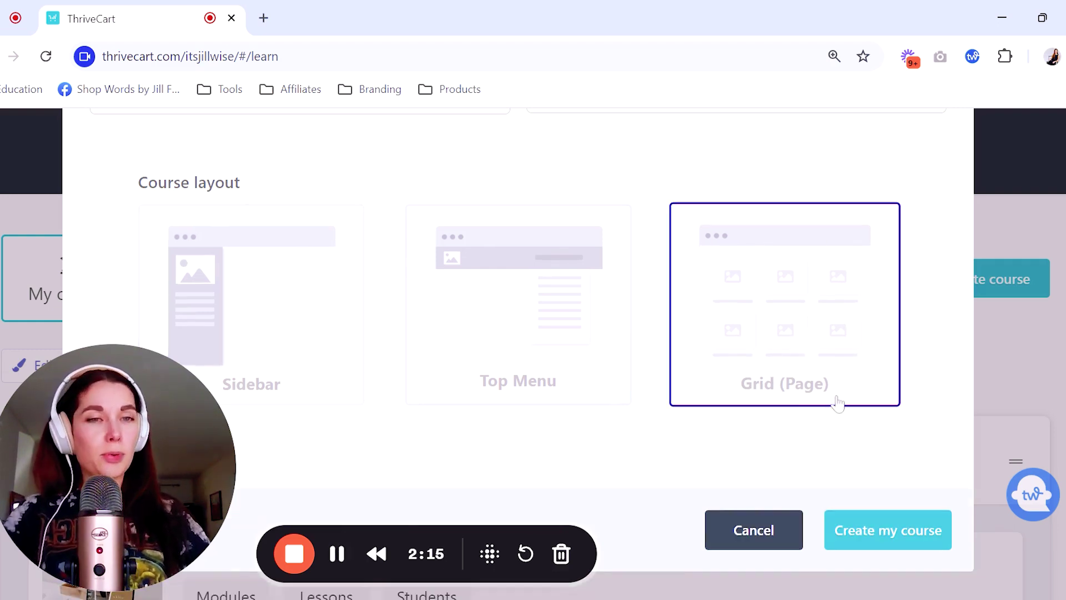
click(897, 534)
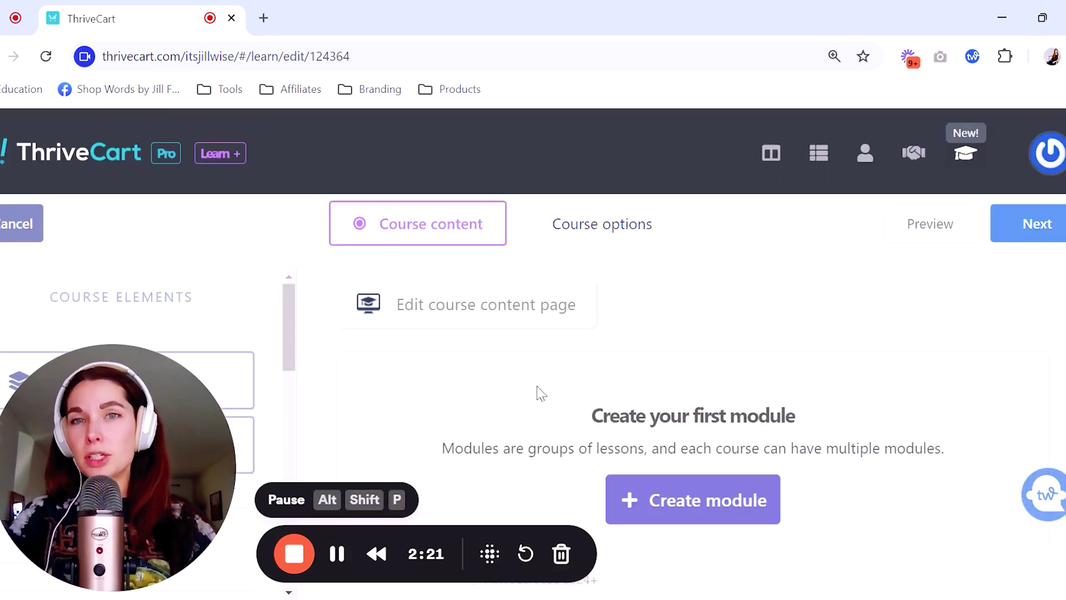
Step: Create a module named Module Example 1 in the course, available to all students
drag(179, 452, 163, 103)
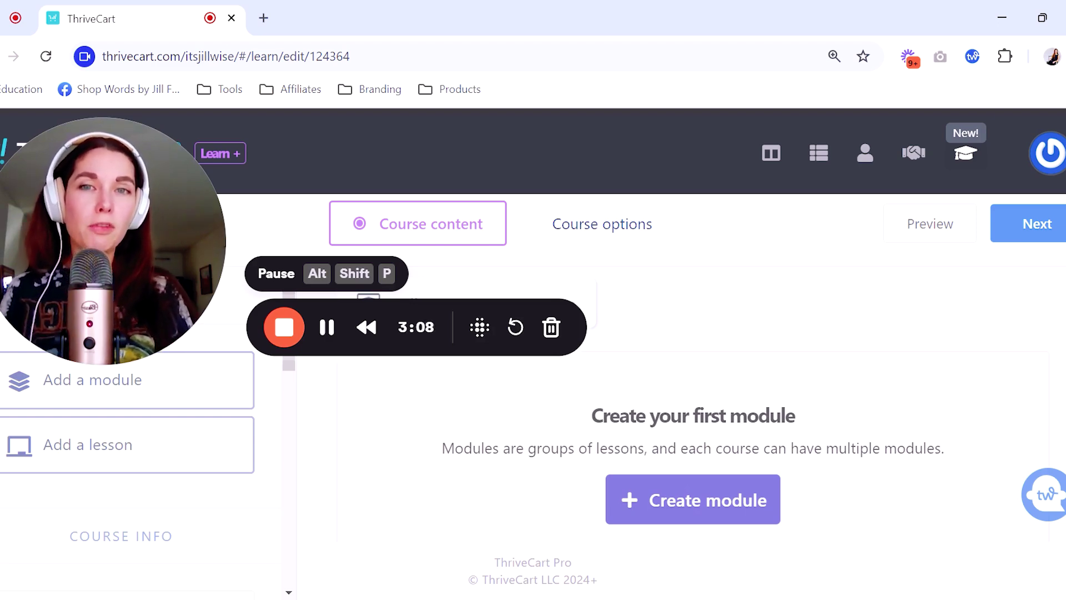
click(200, 395)
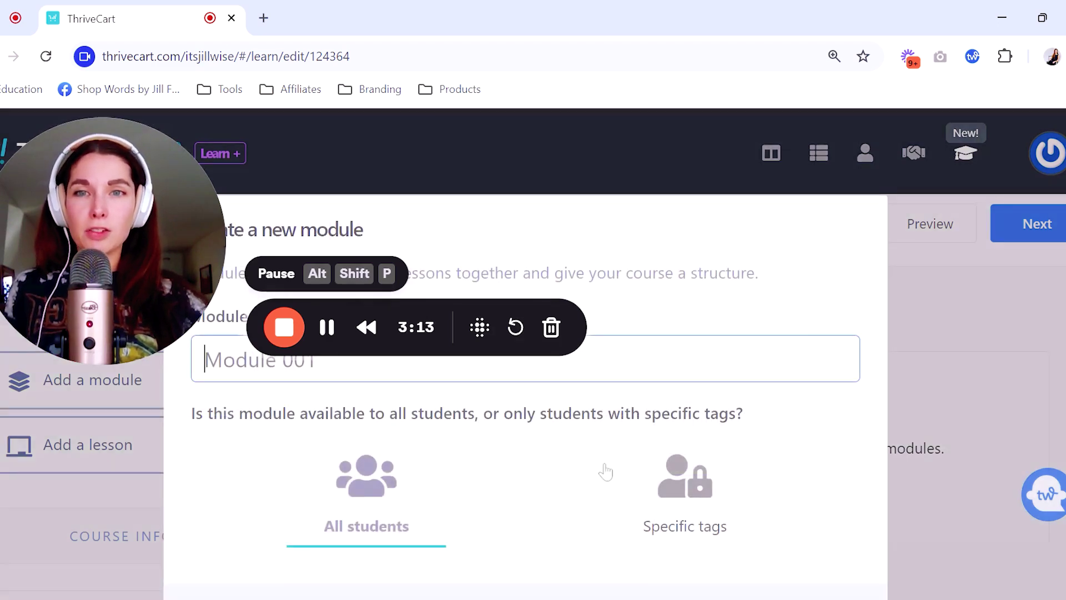
drag(183, 278, 178, 500)
scroll(443, 369, down, 3)
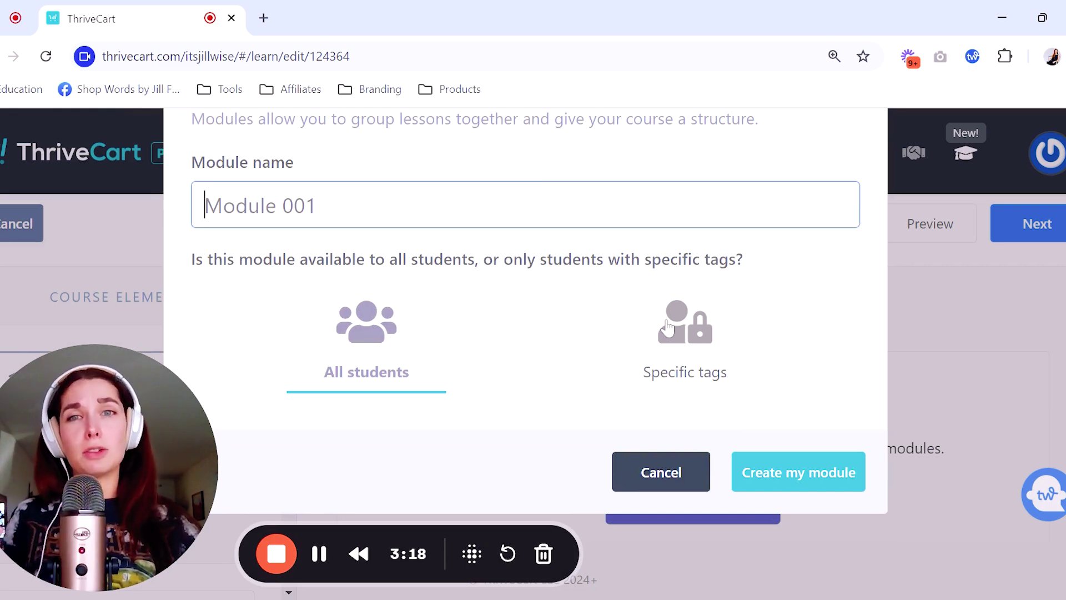
text(Modu)
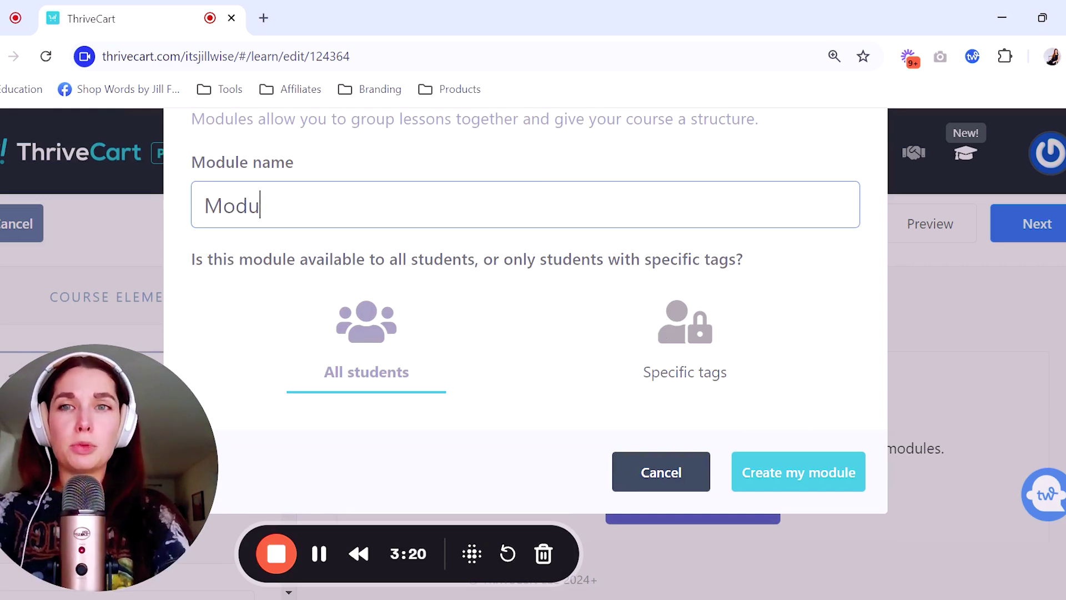
text(le Example 1)
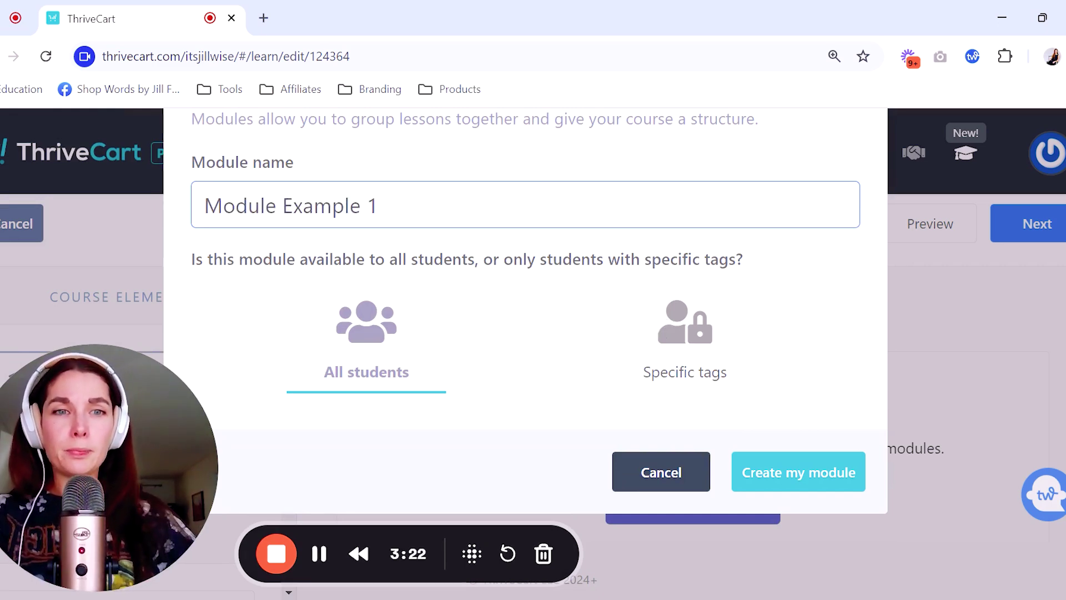
click(854, 469)
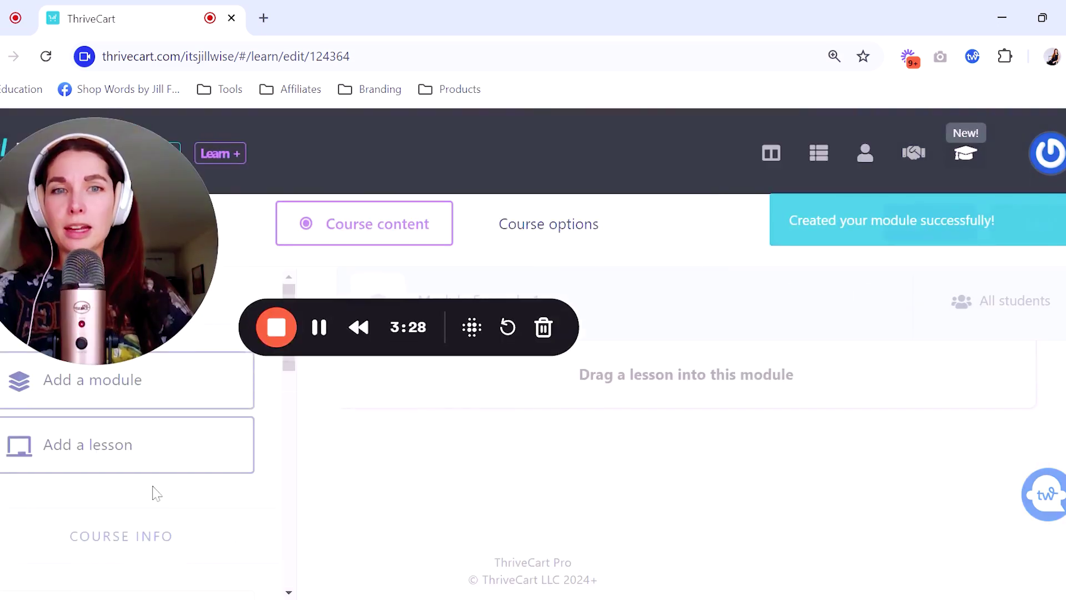
Step: Create a lesson named Example Lesson 1 in the course, available to all students
click(152, 457)
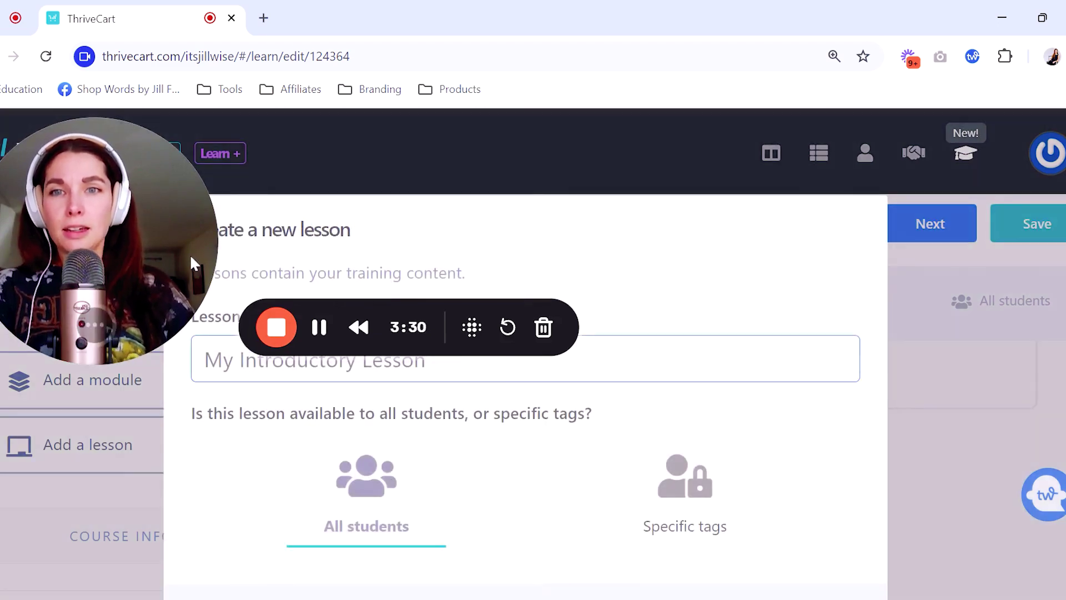
text(Example Lesson 1)
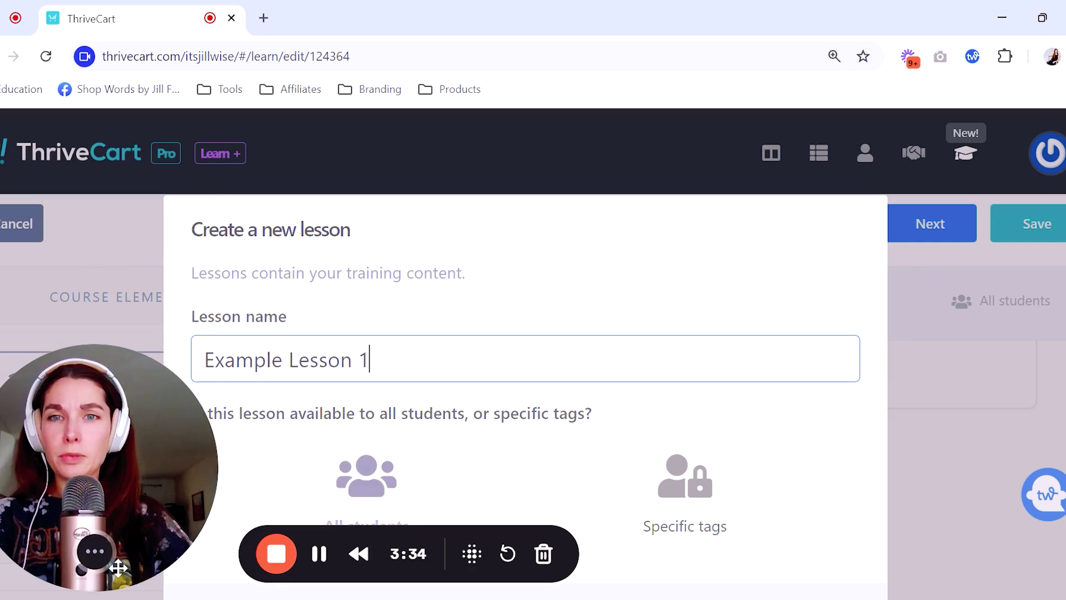
scroll(513, 289, down, 3)
click(838, 474)
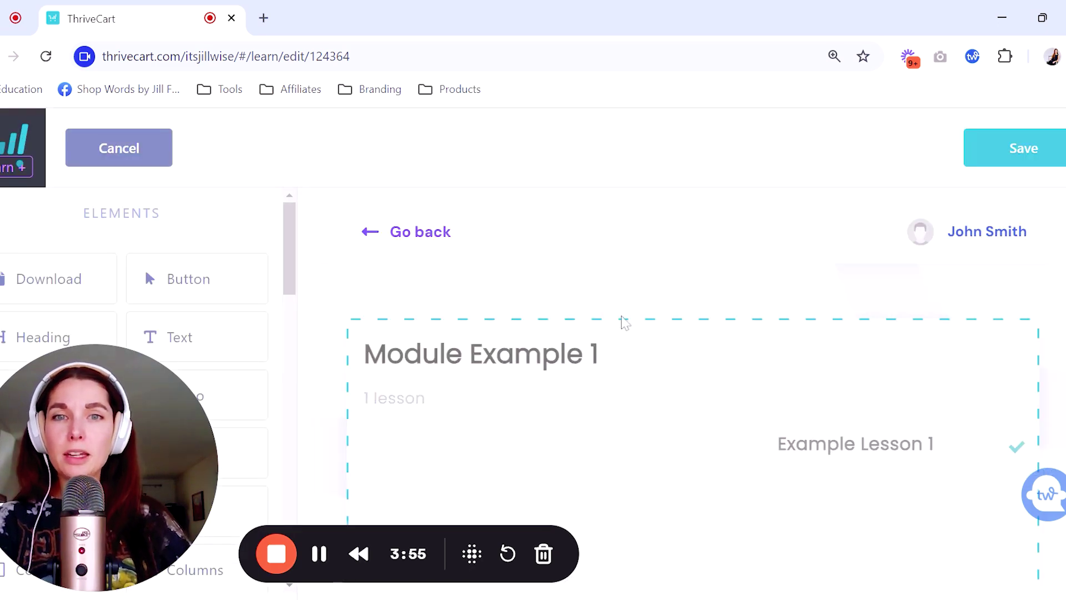
Step: Examine how the course content page lays out Module Example 1 and its lesson
scroll(617, 311, down, 2)
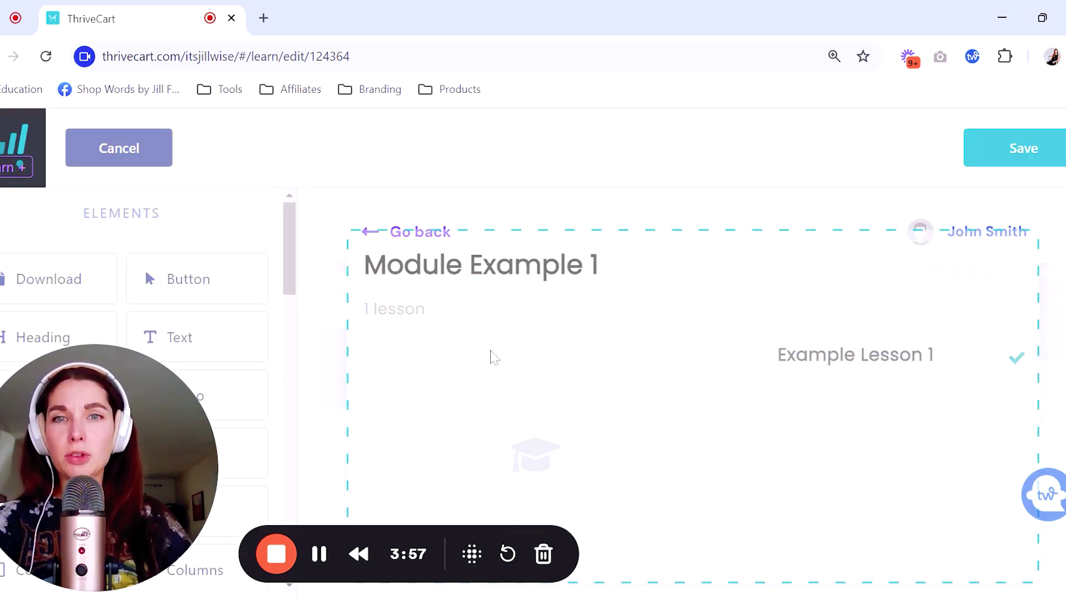
scroll(467, 345, down, 4)
scroll(539, 349, up, 4)
scroll(488, 333, up, 1)
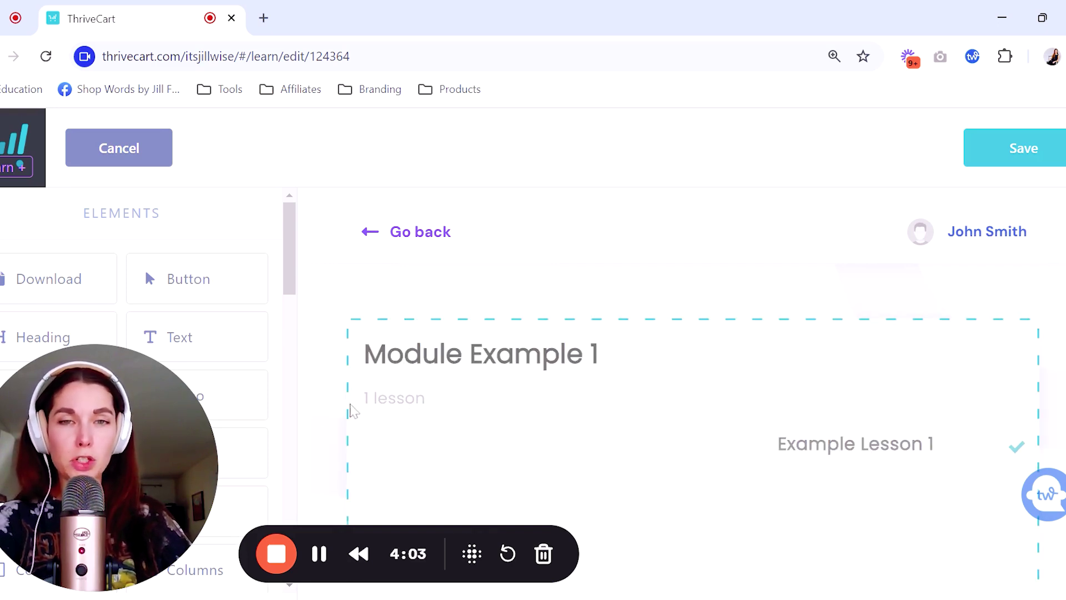
scroll(537, 444, down, 4)
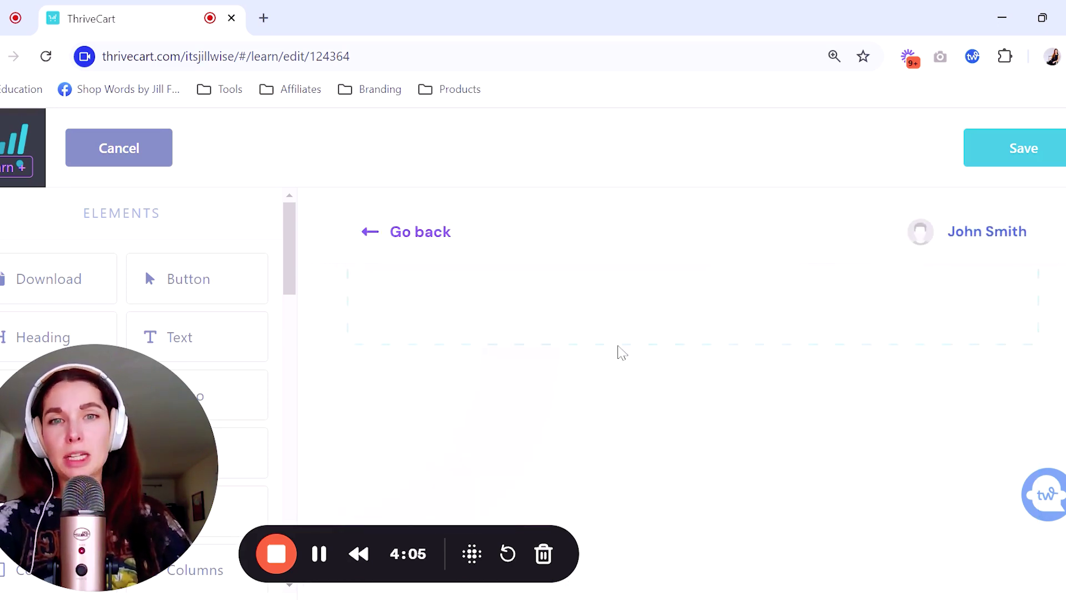
scroll(529, 443, up, 3)
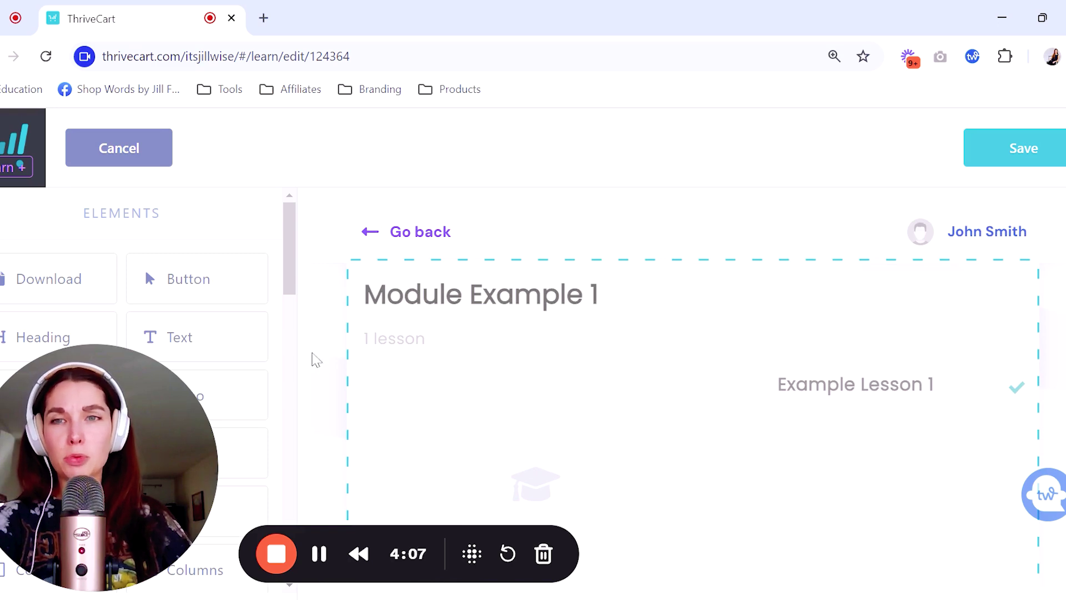
scroll(488, 404, down, 5)
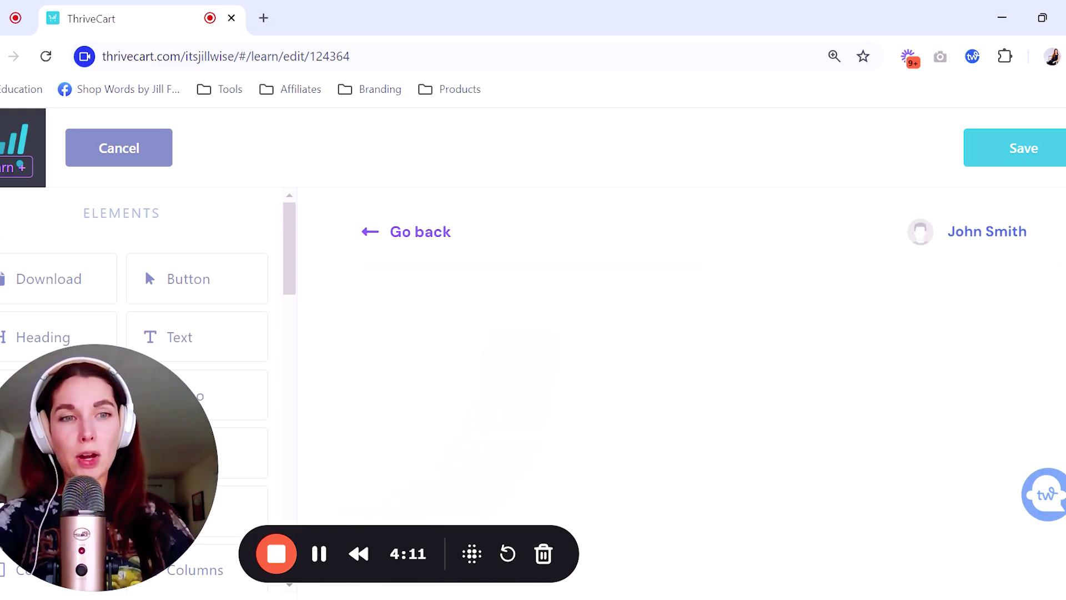
scroll(483, 412, up, 5)
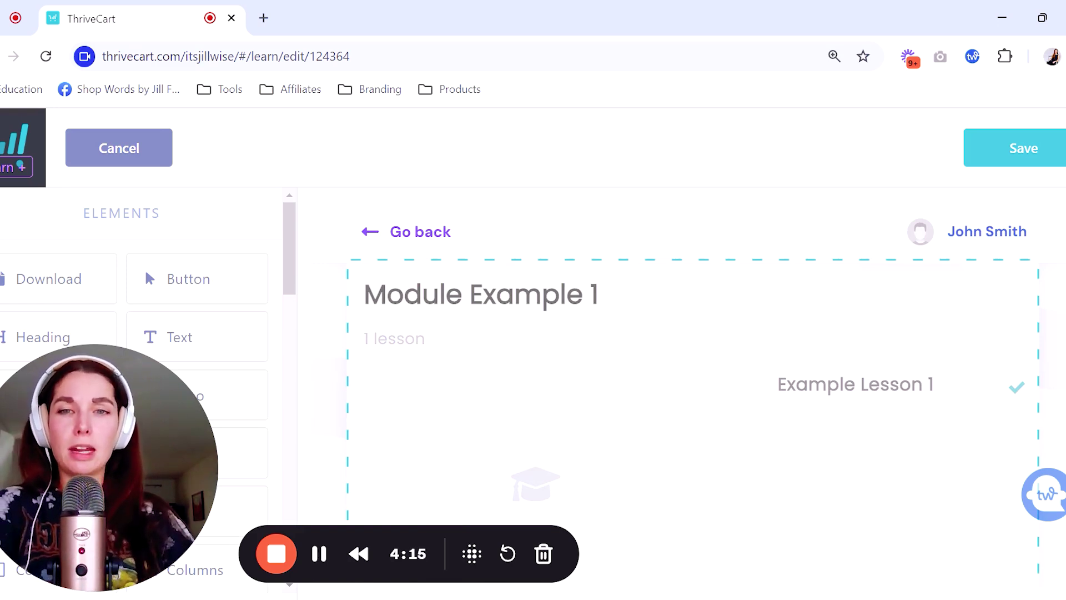
scroll(483, 413, down, 5)
Step: Look through the available elements and the styling options for the course content page, including title, spacing, color, module and lesson settings
drag(161, 428, 440, 216)
scroll(149, 546, down, 5)
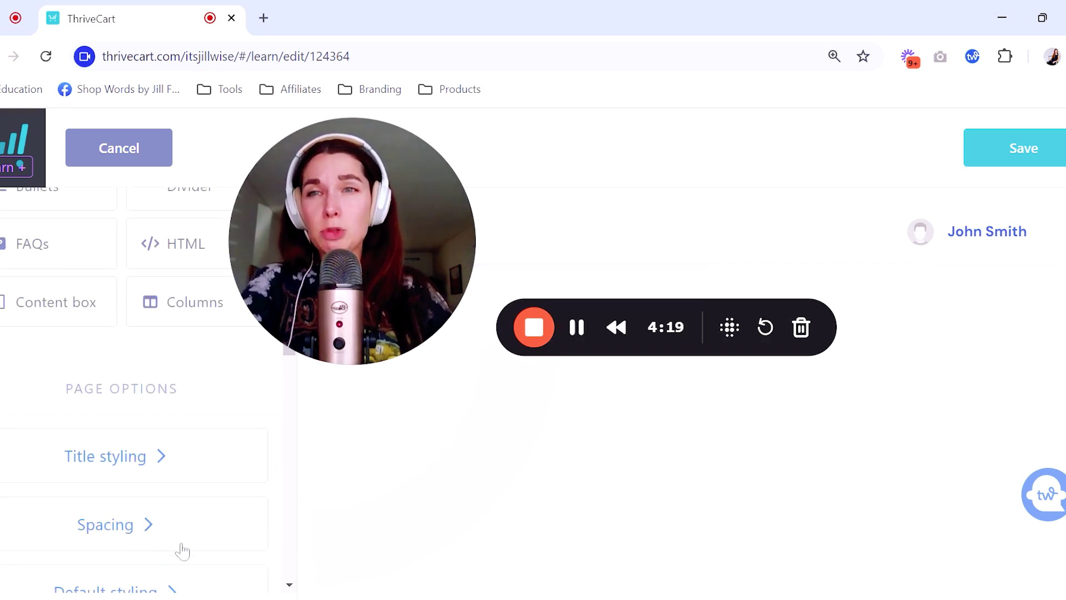
scroll(205, 552, down, 3)
scroll(208, 551, down, 10)
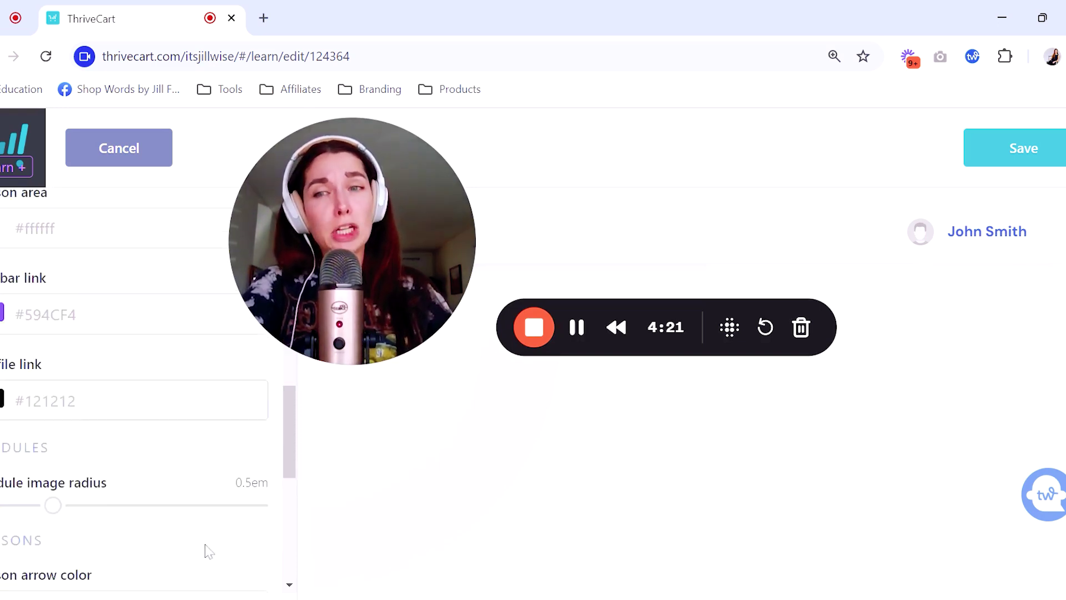
scroll(148, 523, up, 3)
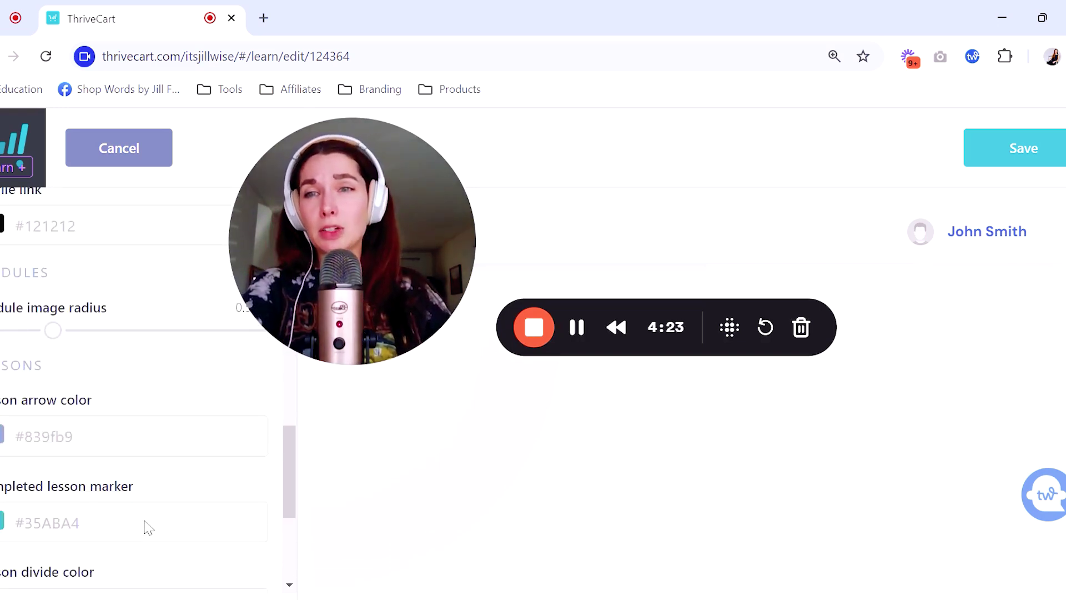
scroll(222, 521, down, 1)
mouse_move(288, 505)
mouse_down()
mouse_move(287, 555)
mouse_move(288, 472)
mouse_move(257, 298)
mouse_up()
scroll(200, 371, up, 5)
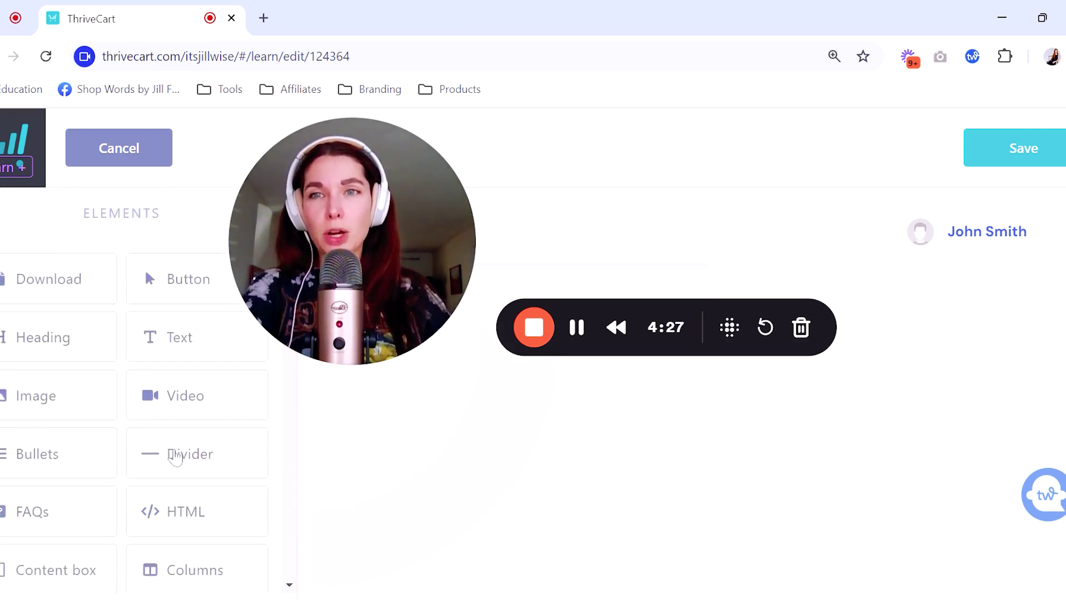
drag(352, 299, 109, 526)
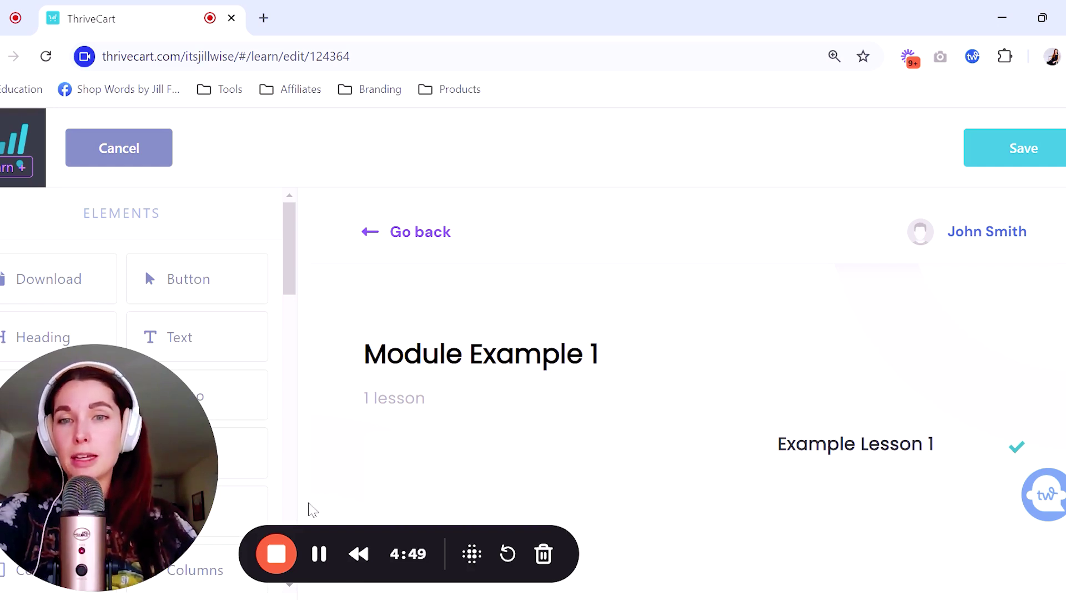
Step: Review the placeholder heading and body text on the lesson page of Module Example 1
click(319, 554)
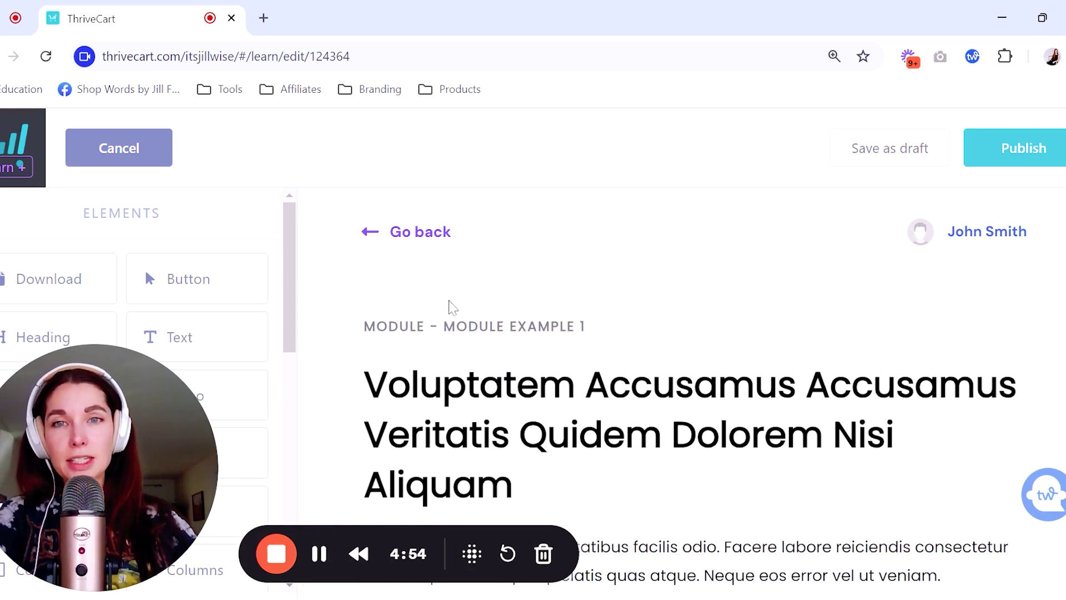
scroll(624, 319, down, 10)
scroll(878, 314, up, 10)
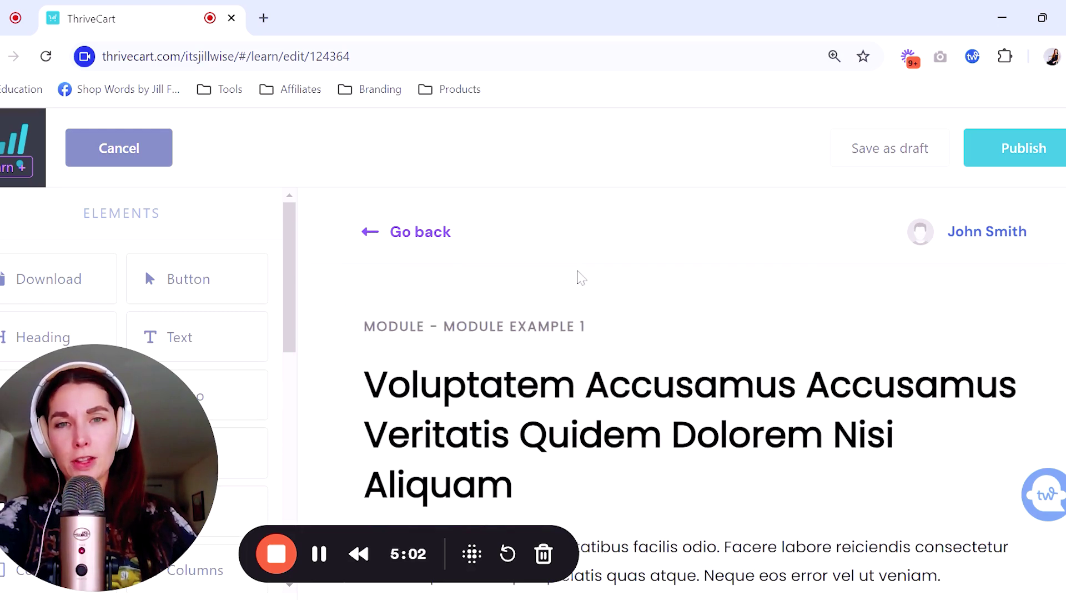
scroll(638, 300, down, 3)
scroll(627, 368, down, 2)
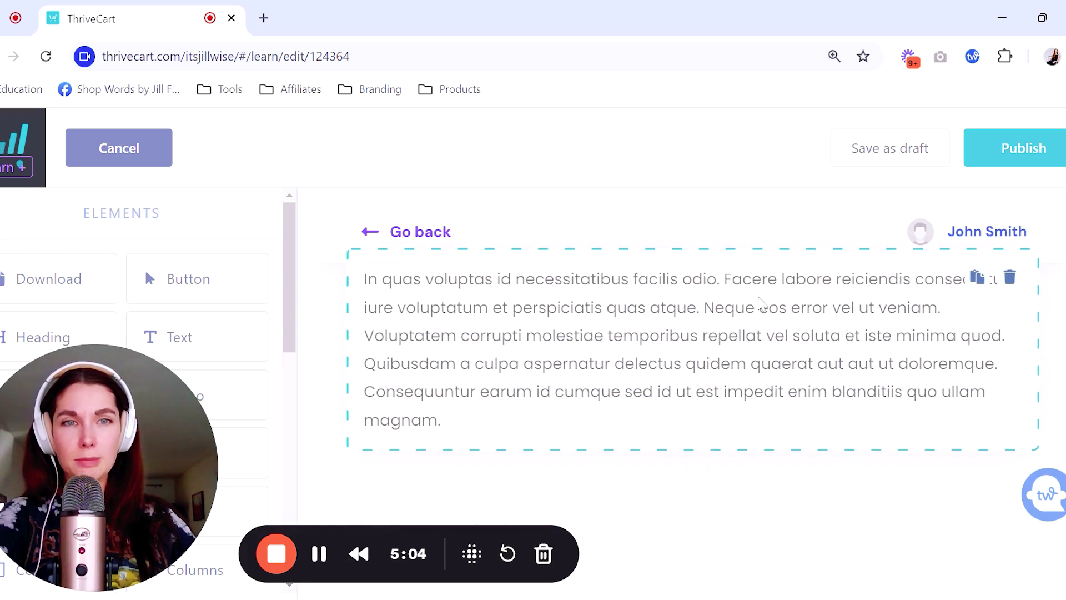
scroll(783, 316, down, 3)
scroll(766, 357, up, 4)
scroll(783, 382, up, 2)
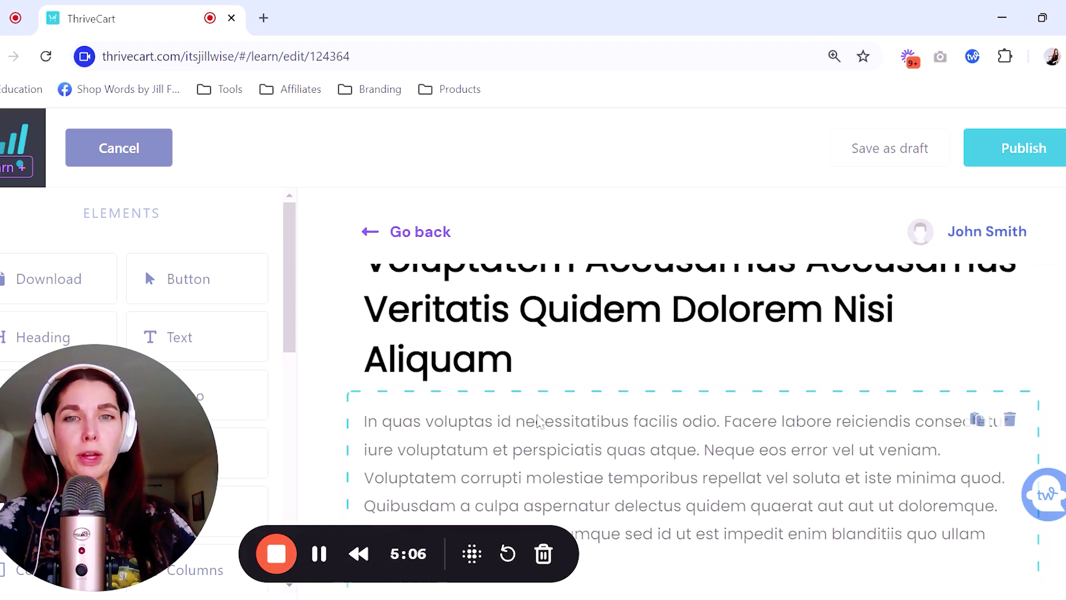
Step: Add a video element between the placeholder heading and the body text on the lesson page
drag(178, 401, 165, 211)
drag(218, 407, 433, 409)
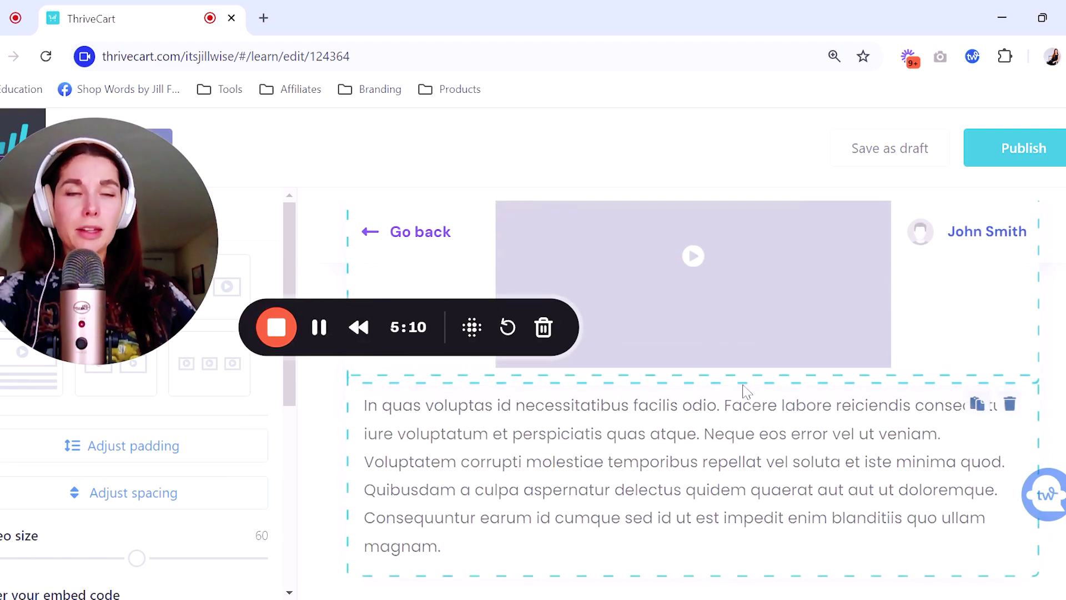
scroll(888, 383, up, 5)
scroll(903, 383, down, 5)
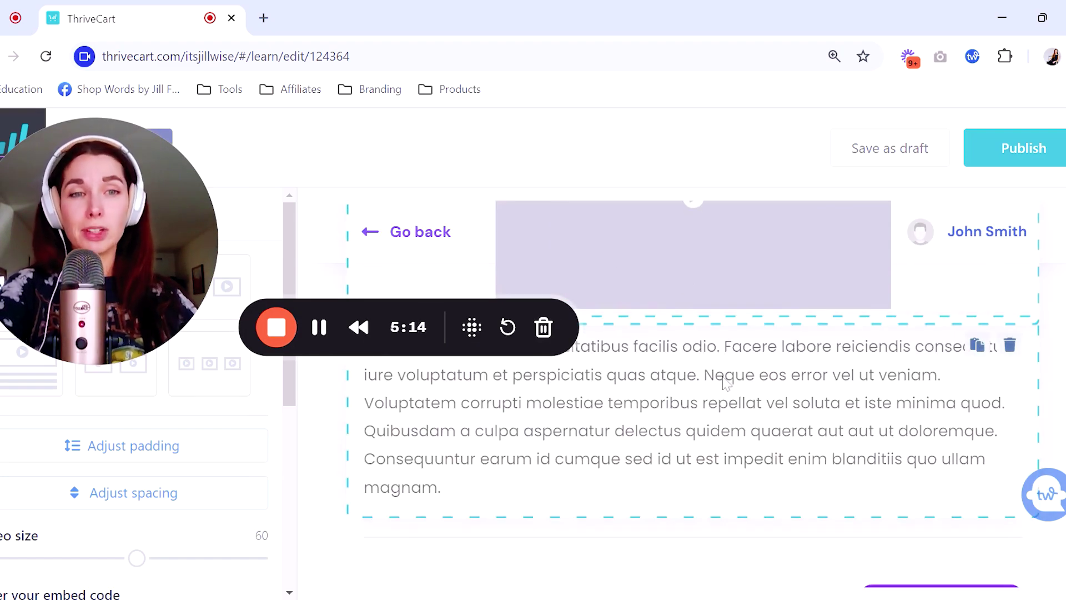
Step: Examine how the lesson page arranges its module label, heading, video placeholder, body text and course completion section
scroll(668, 397, down, 2)
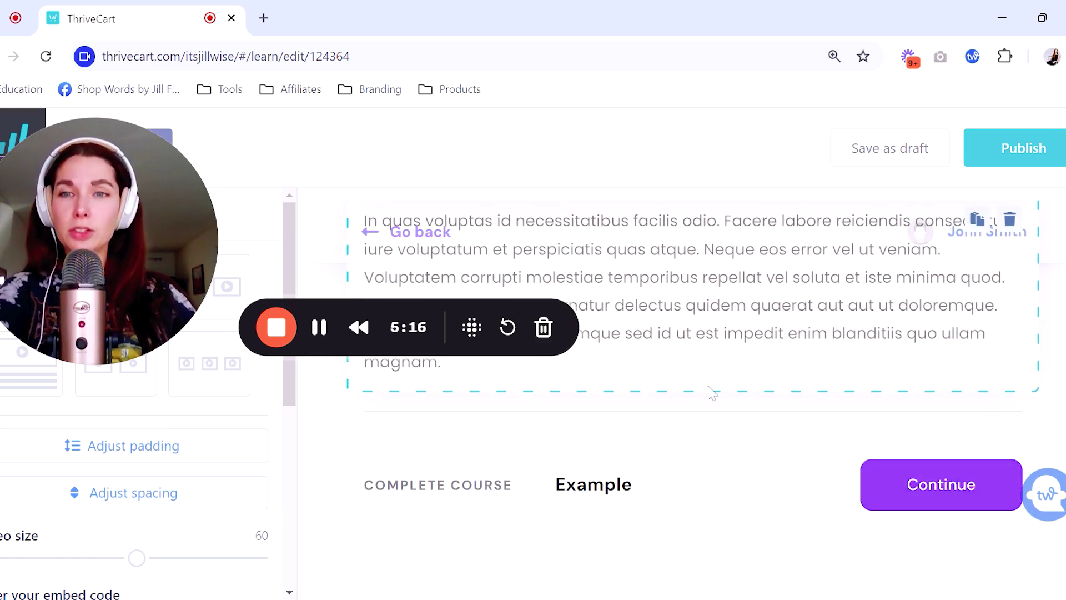
scroll(711, 393, up, 2)
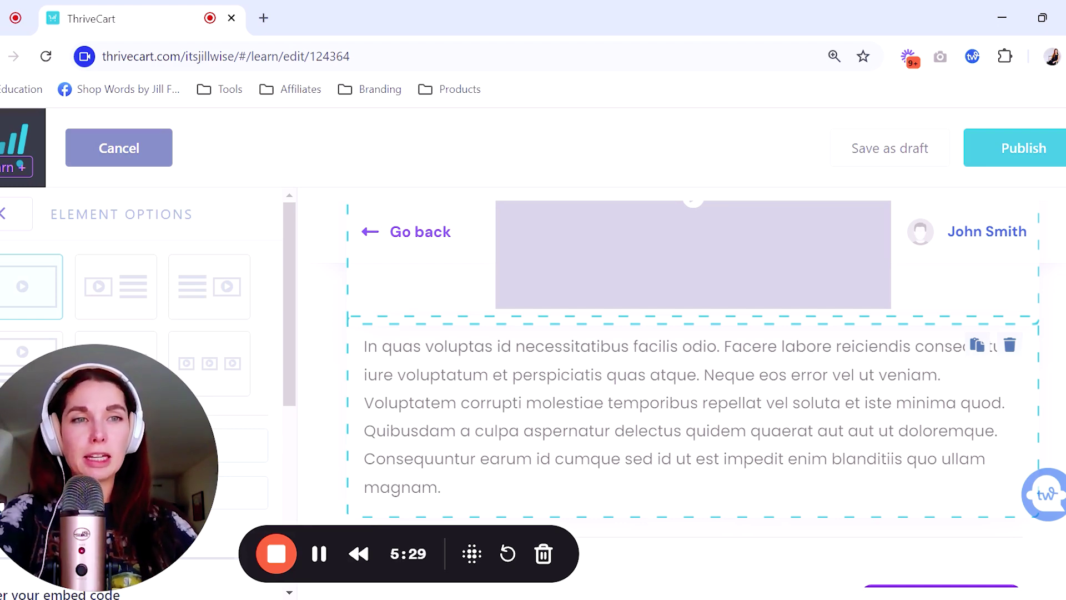
scroll(618, 483, up, 5)
scroll(618, 483, down, 7)
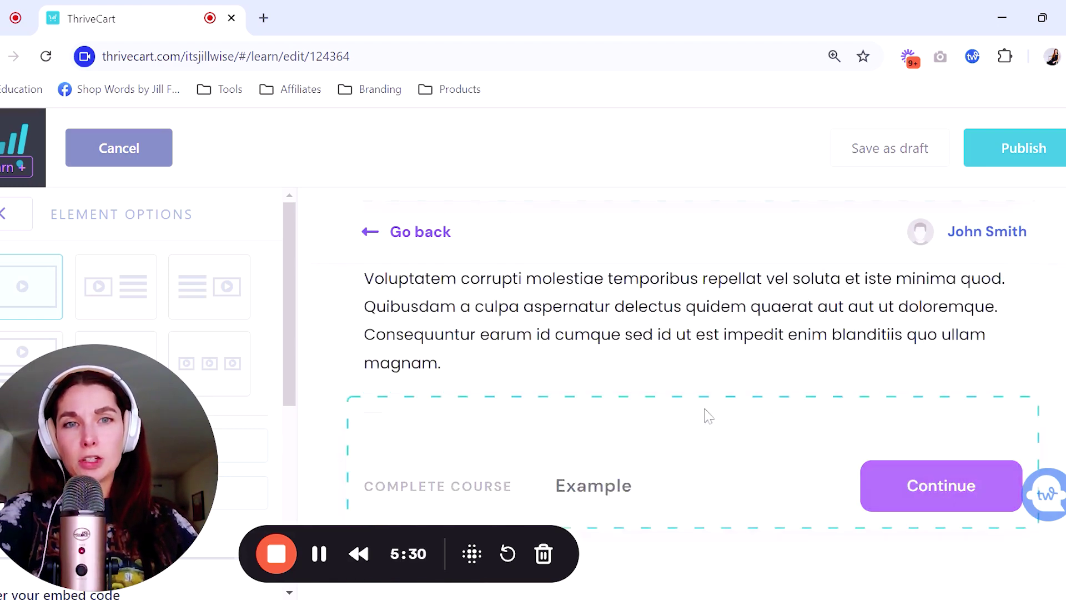
scroll(708, 415, up, 5)
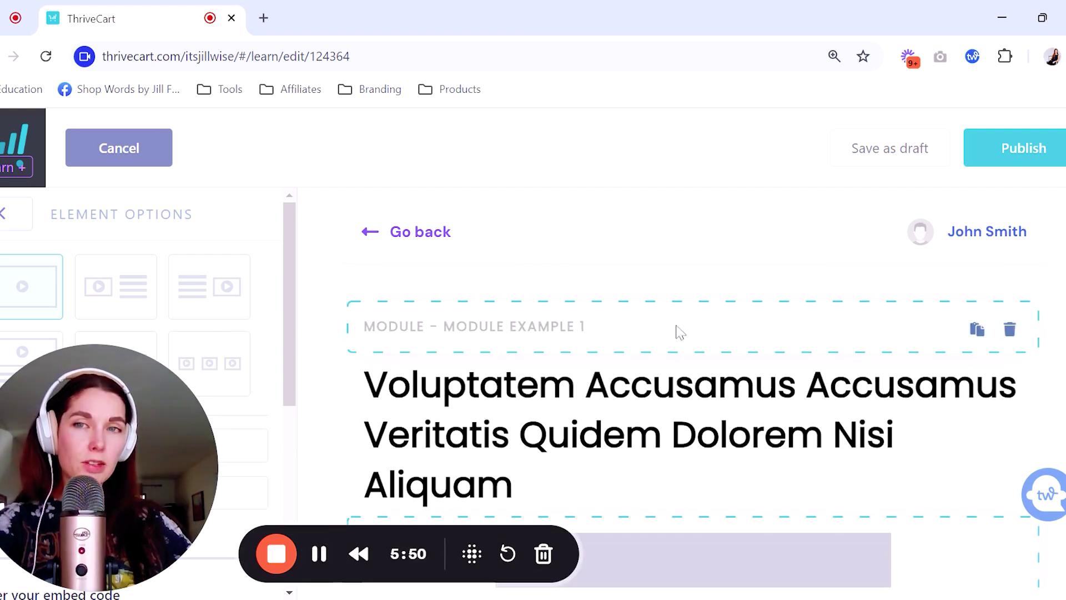
scroll(680, 331, down, 5)
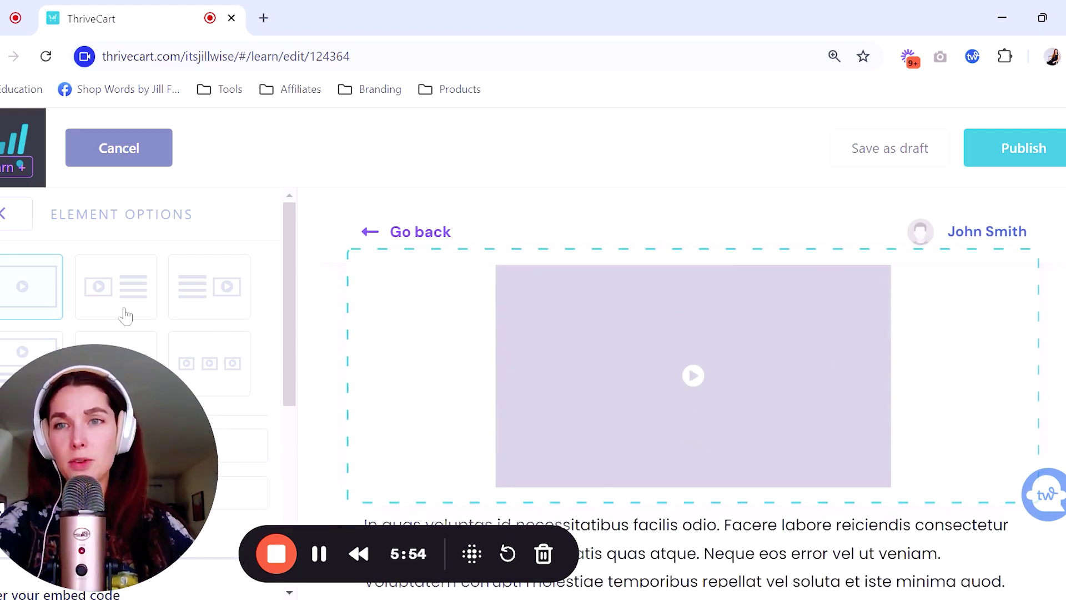
mouse_move(153, 520)
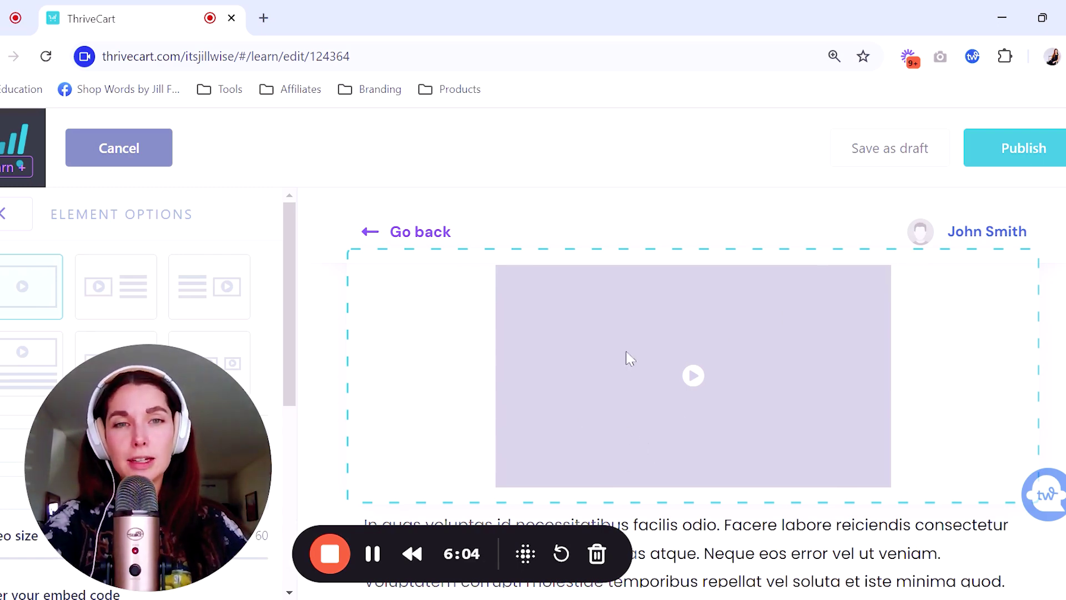
scroll(755, 438, down, 3)
scroll(758, 440, up, 4)
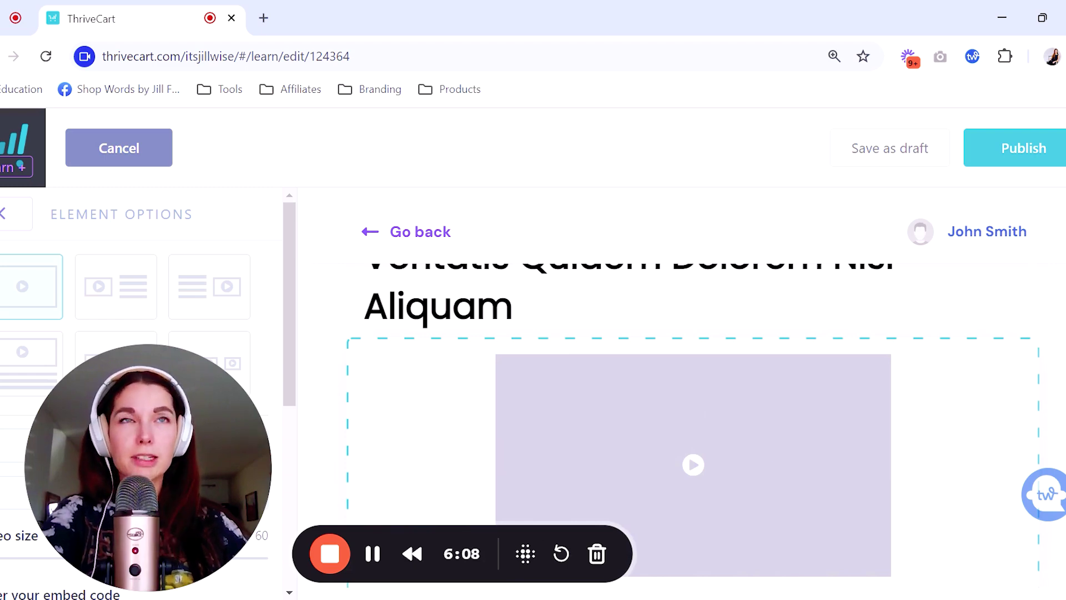
scroll(758, 440, down, 4)
scroll(758, 438, down, 2)
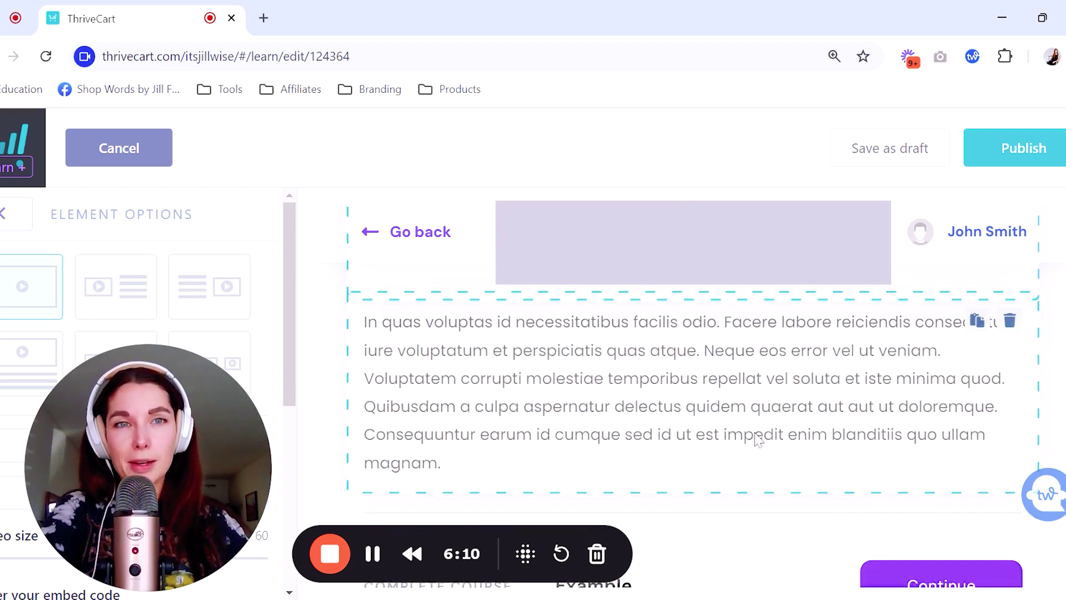
scroll(758, 438, up, 5)
scroll(758, 440, up, 2)
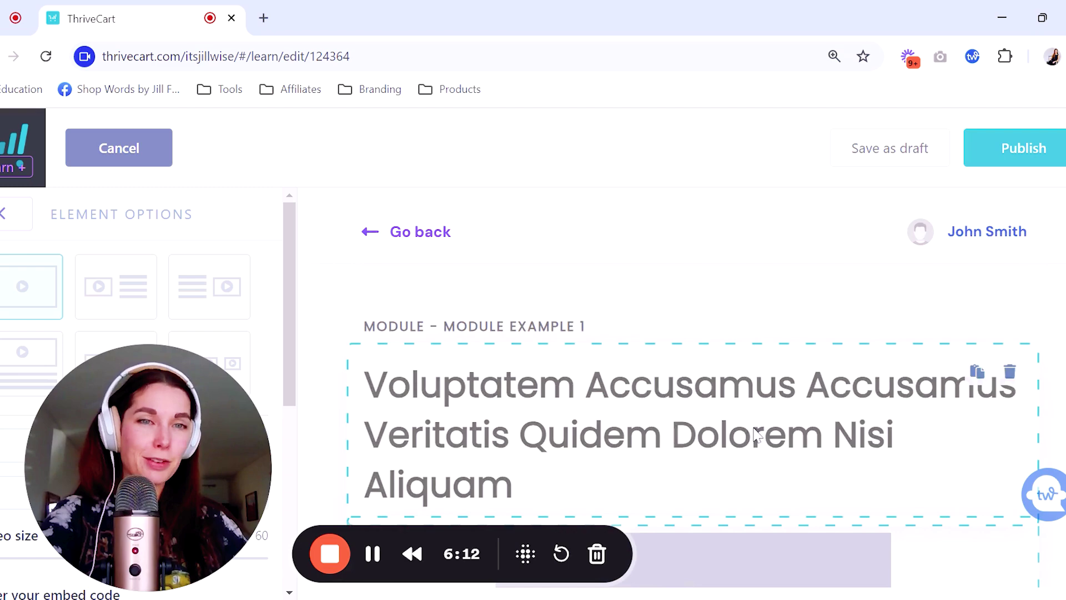
scroll(747, 429, down, 2)
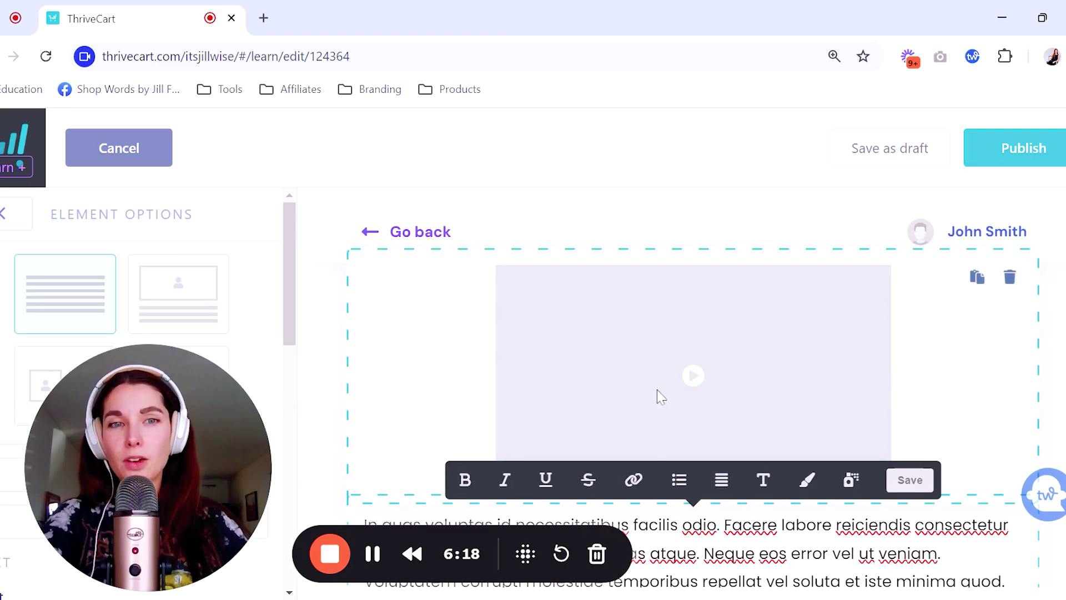
scroll(659, 396, down, 3)
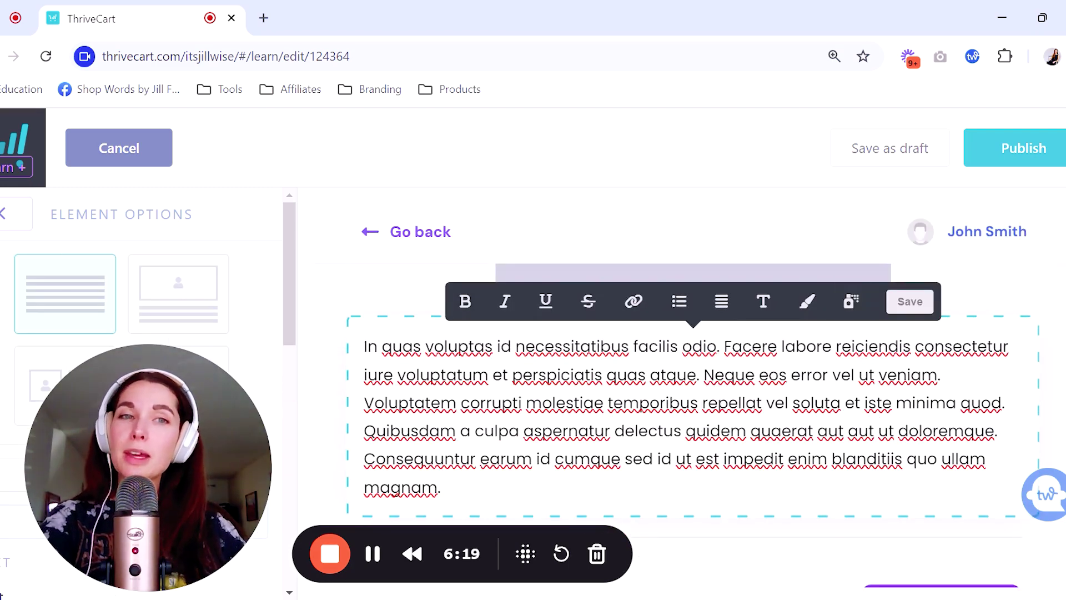
scroll(618, 412, up, 8)
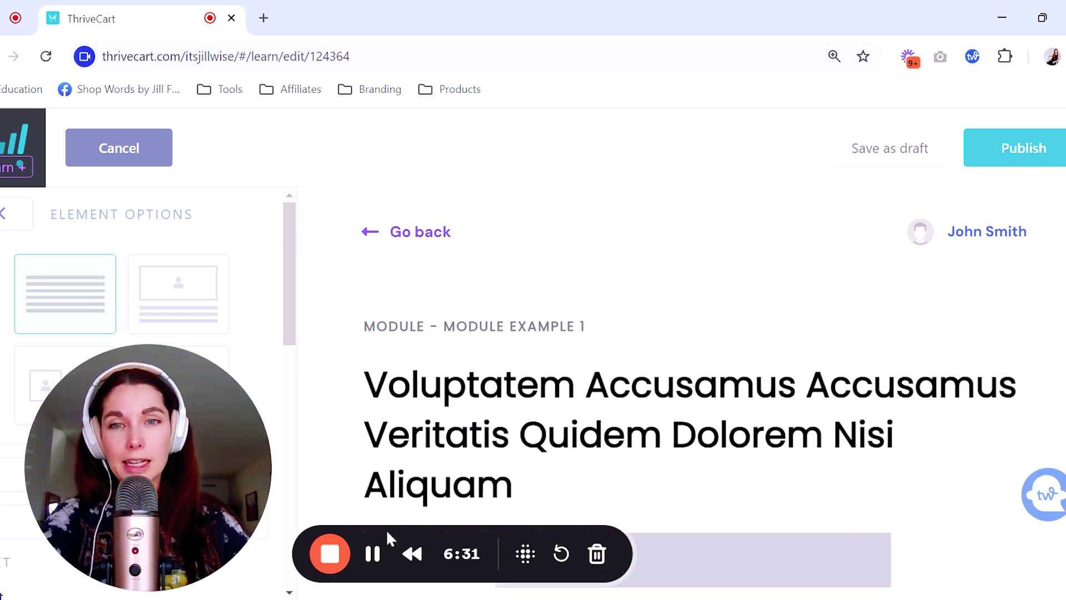
Step: Open the course content page for editing and examine its title, description, progress bar and module card
click(373, 553)
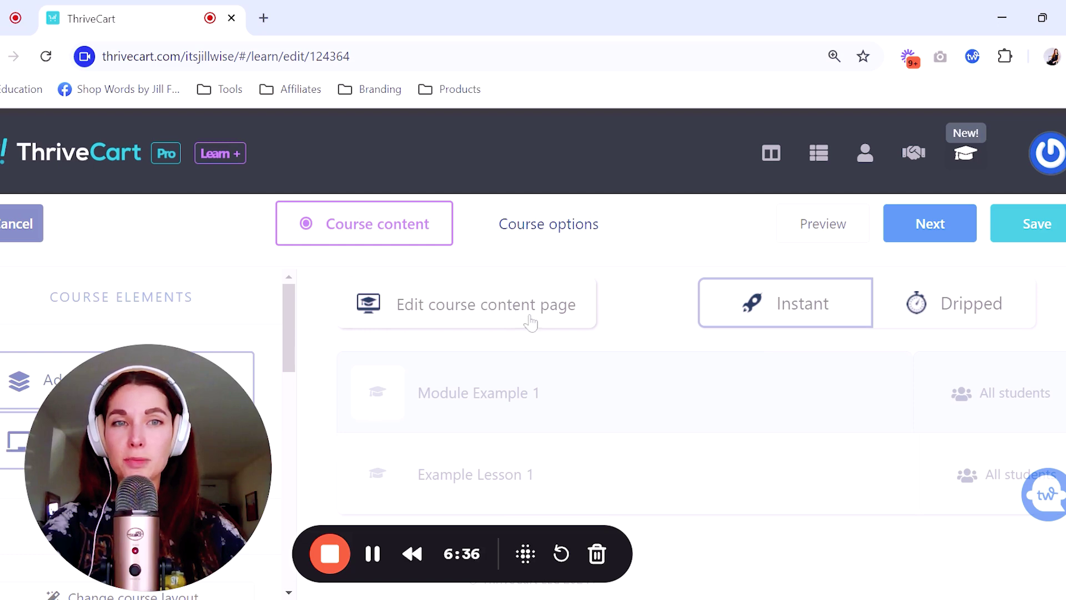
click(530, 321)
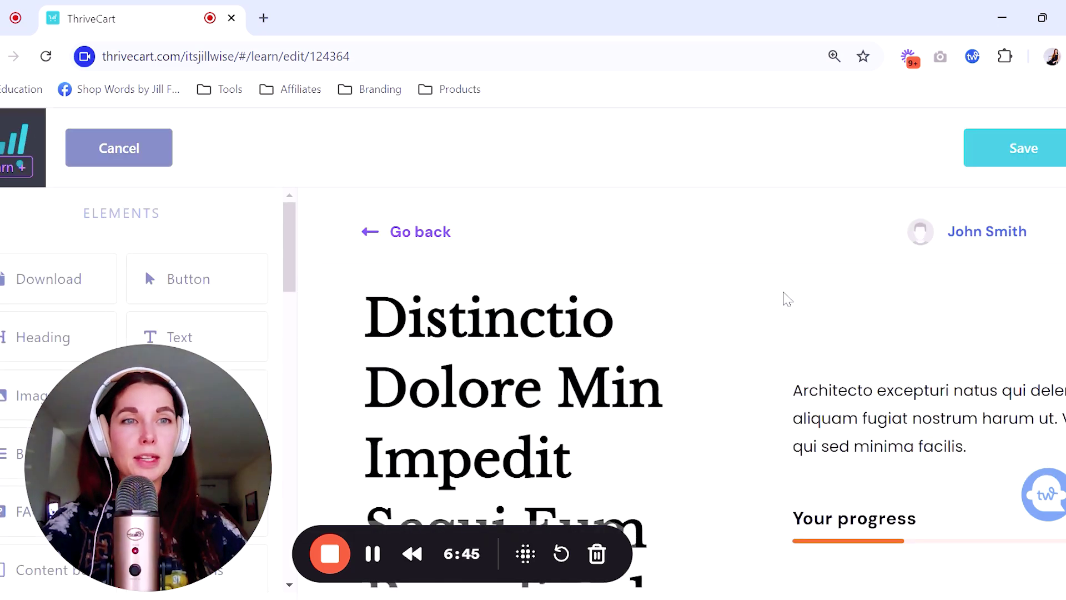
scroll(783, 300, down, 8)
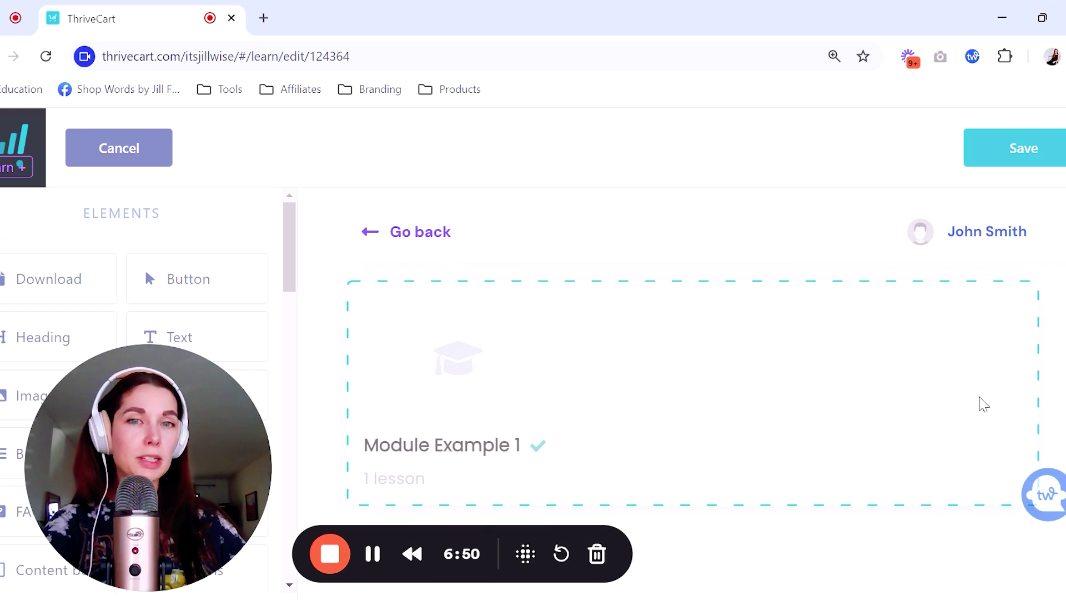
scroll(933, 424, up, 3)
scroll(932, 424, down, 5)
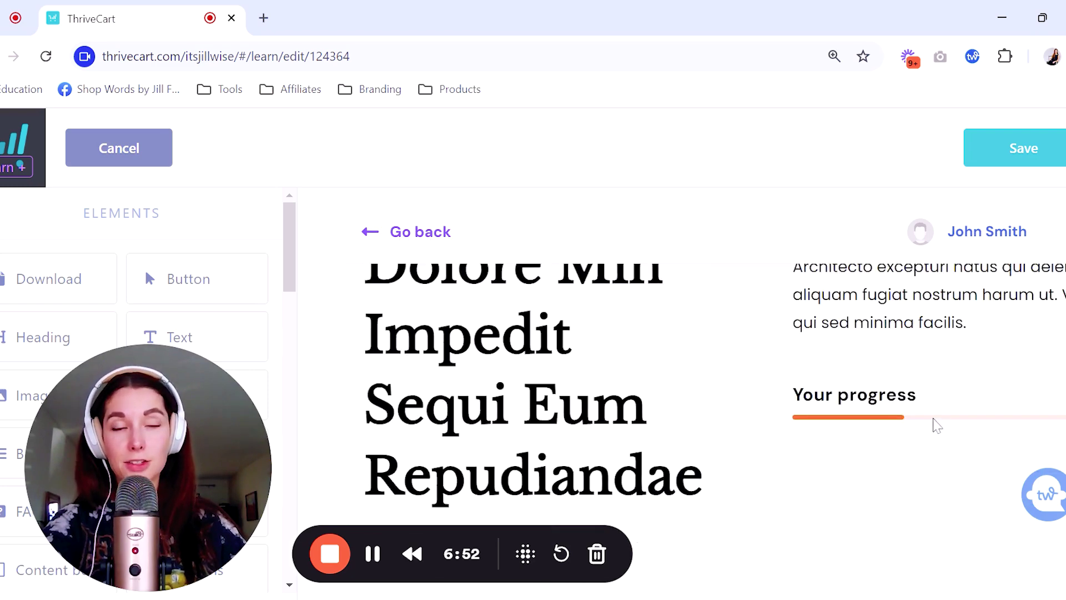
scroll(936, 425, up, 5)
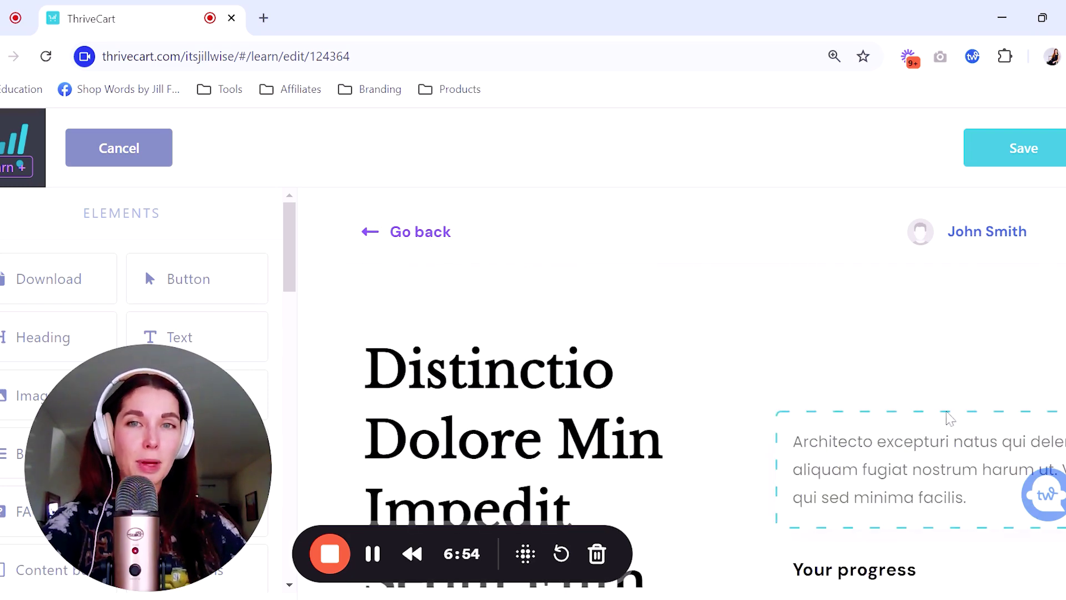
scroll(507, 362, down, 3)
scroll(912, 491, up, 2)
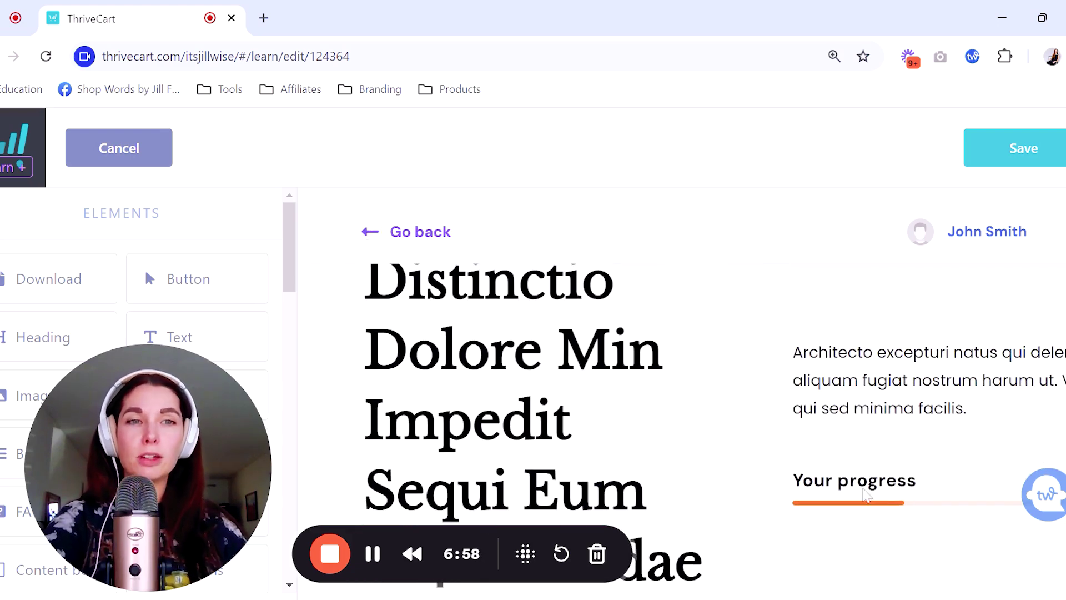
scroll(828, 485, down, 5)
scroll(825, 454, up, 5)
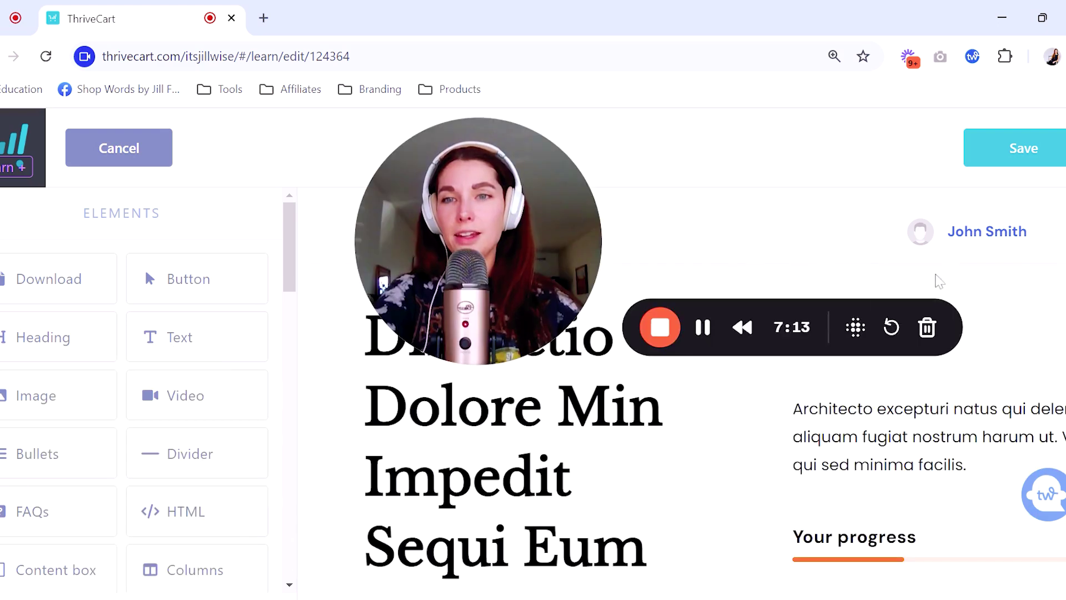
Step: Look over the elements available for the course content page and the Module Example 1 card
scroll(168, 327, down, 2)
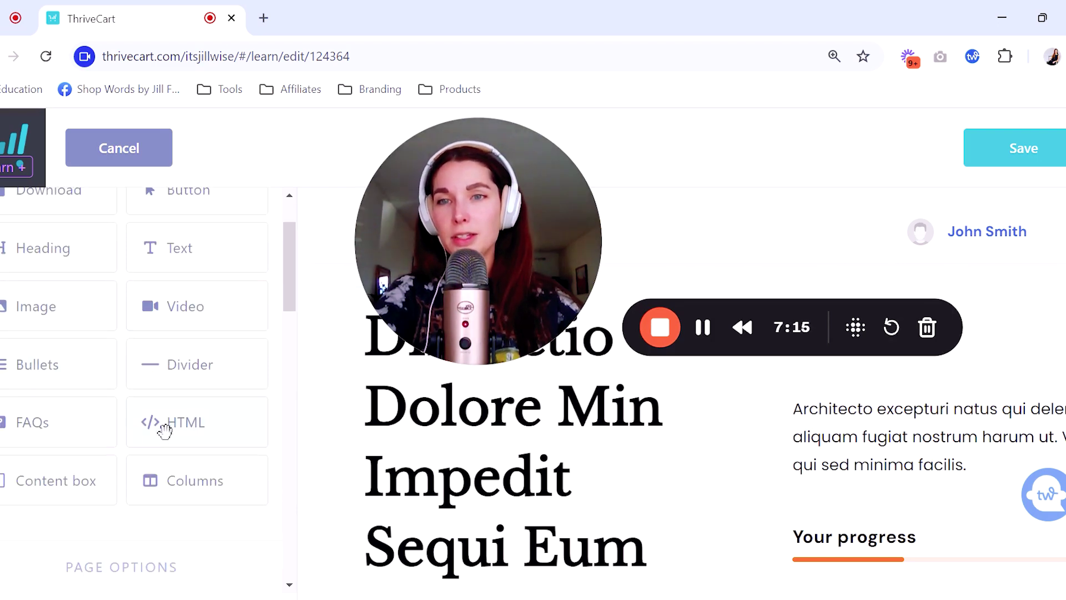
scroll(148, 359, up, 2)
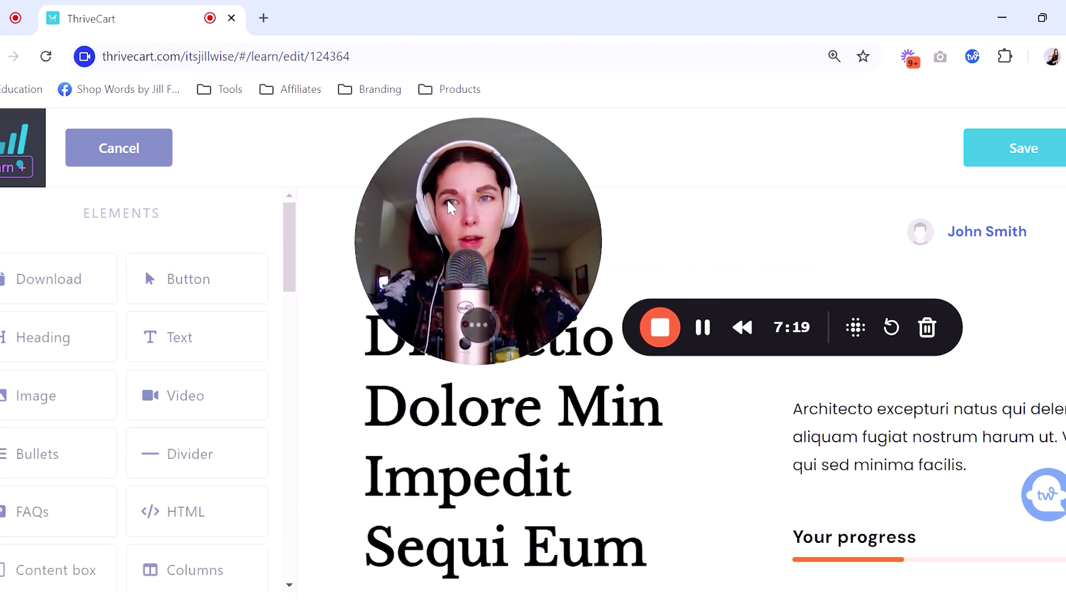
drag(449, 206, 78, 433)
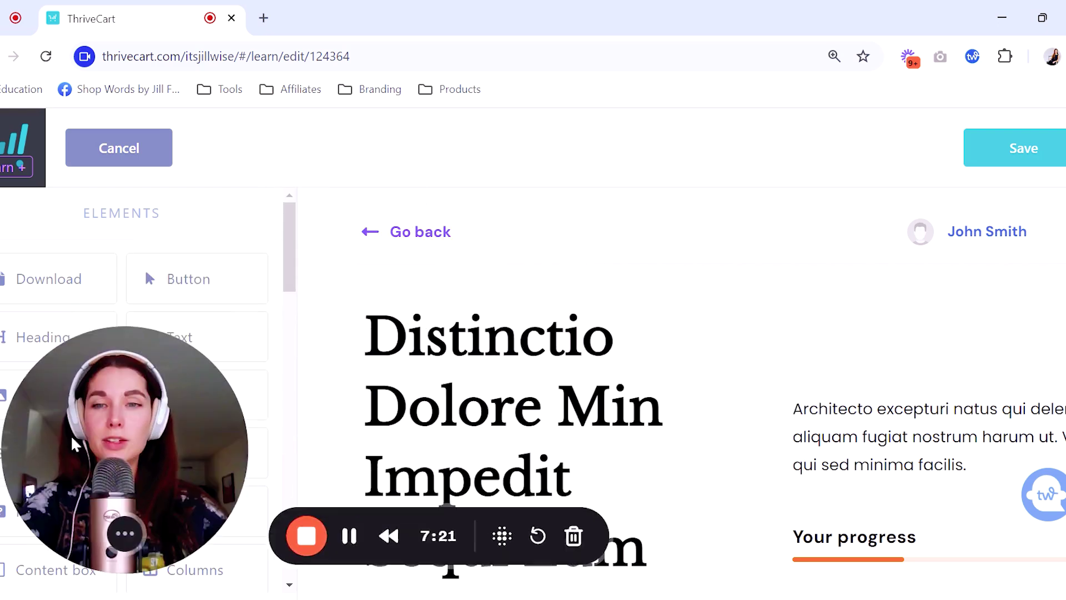
scroll(844, 243, down, 5)
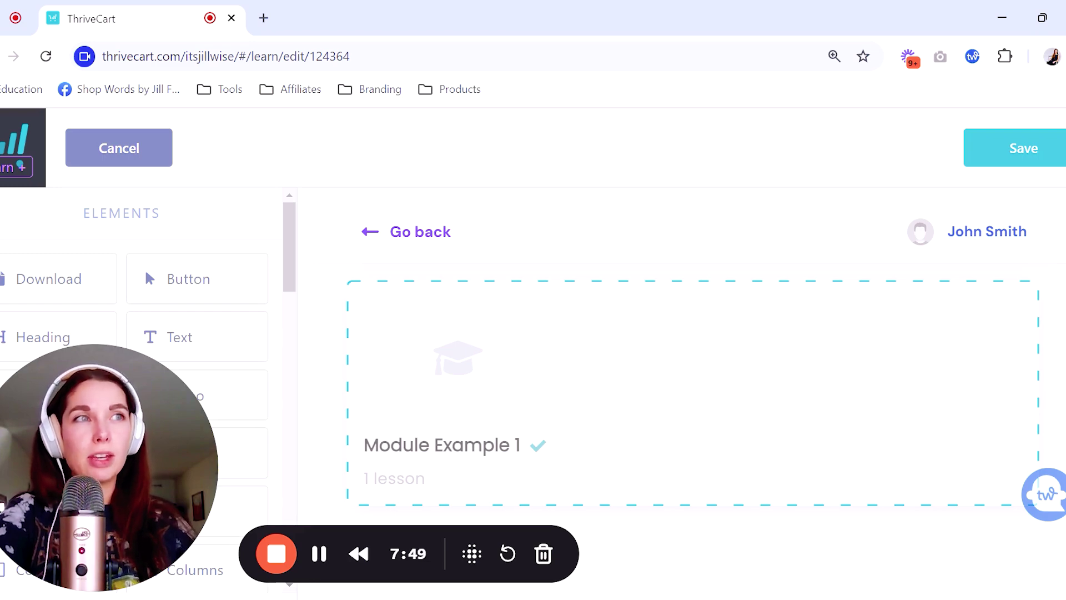
click(628, 411)
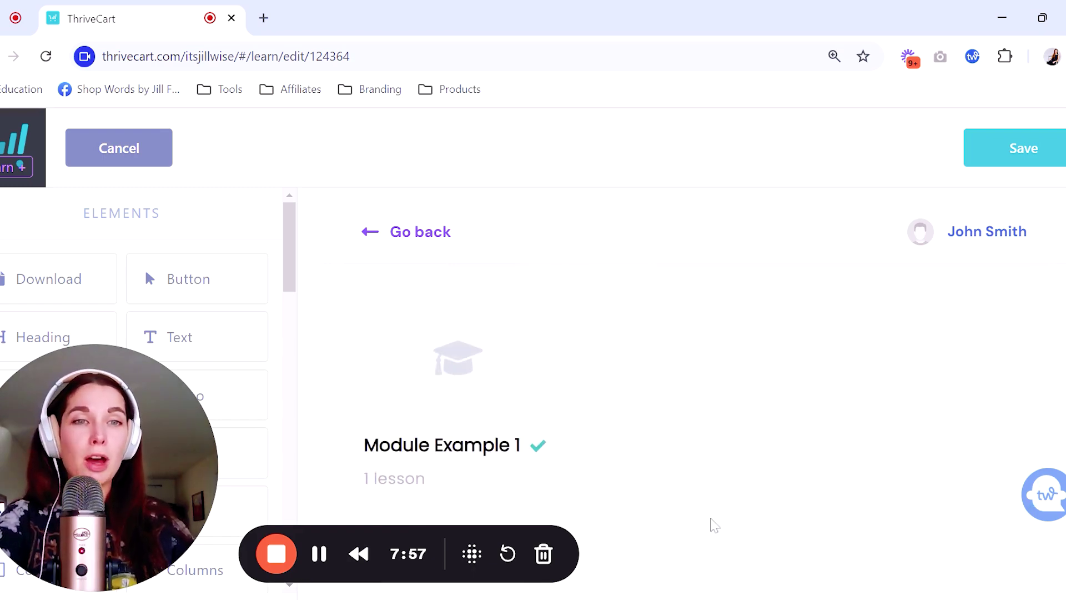
click(702, 405)
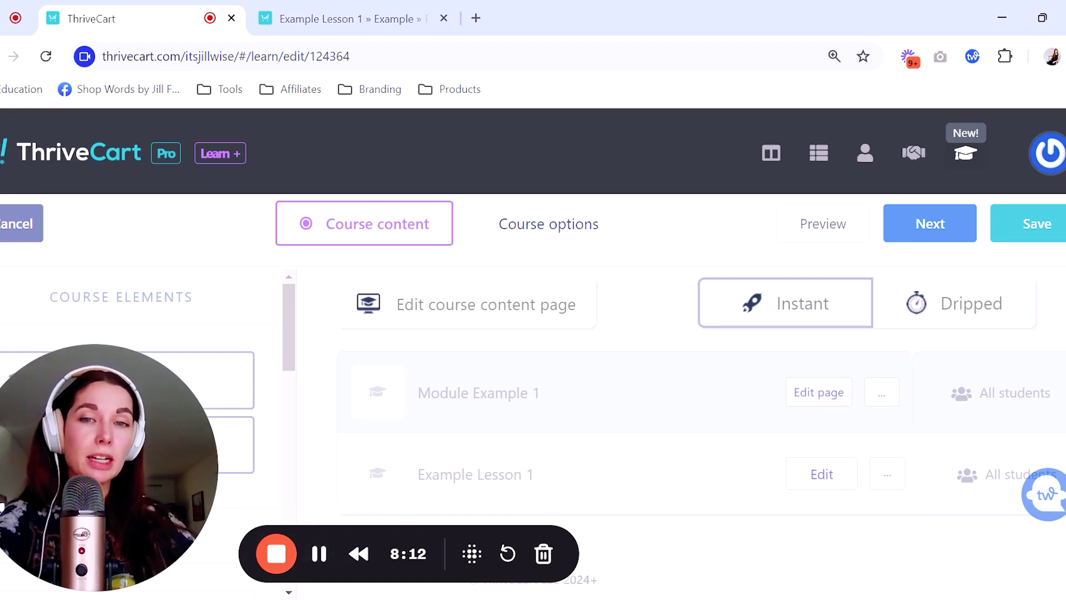
Step: Open the course preview and review the module cards on the Digital Product Sales Pack course page
click(822, 244)
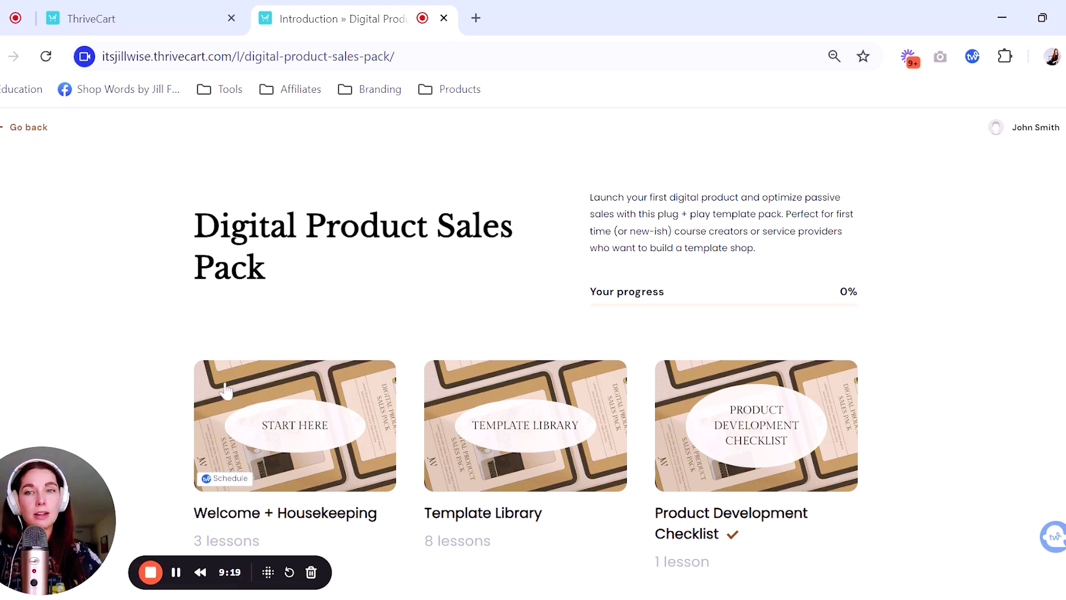
scroll(419, 436, down, 3)
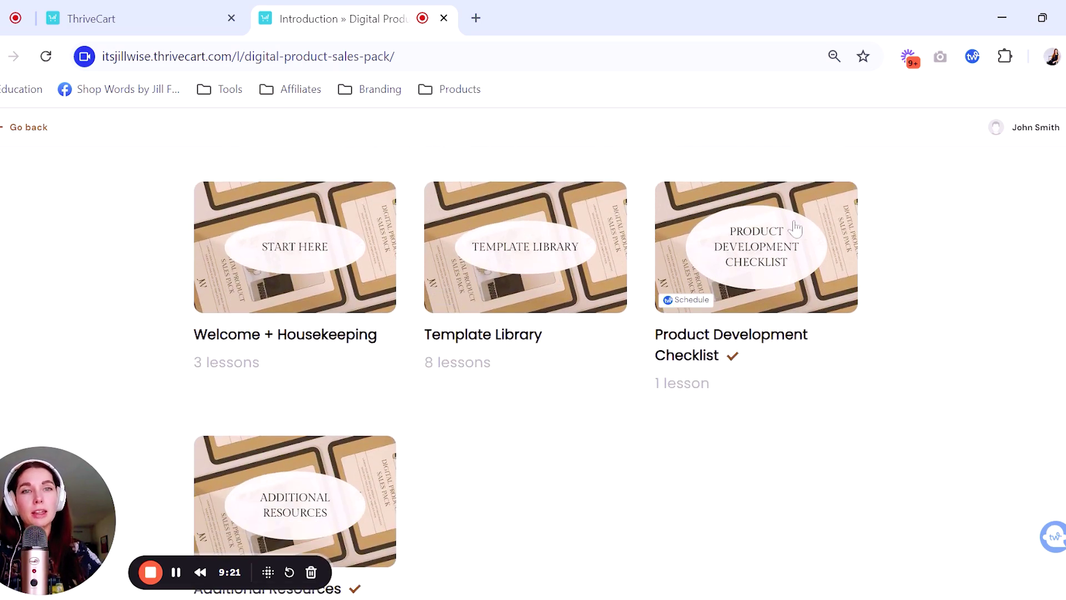
scroll(717, 314, down, 2)
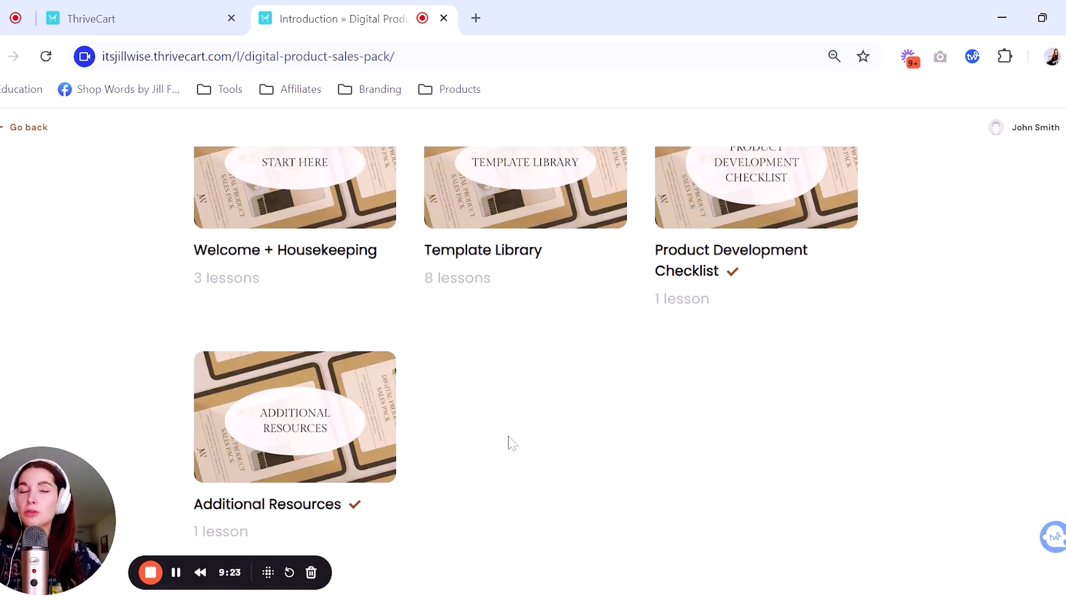
scroll(620, 311, up, 5)
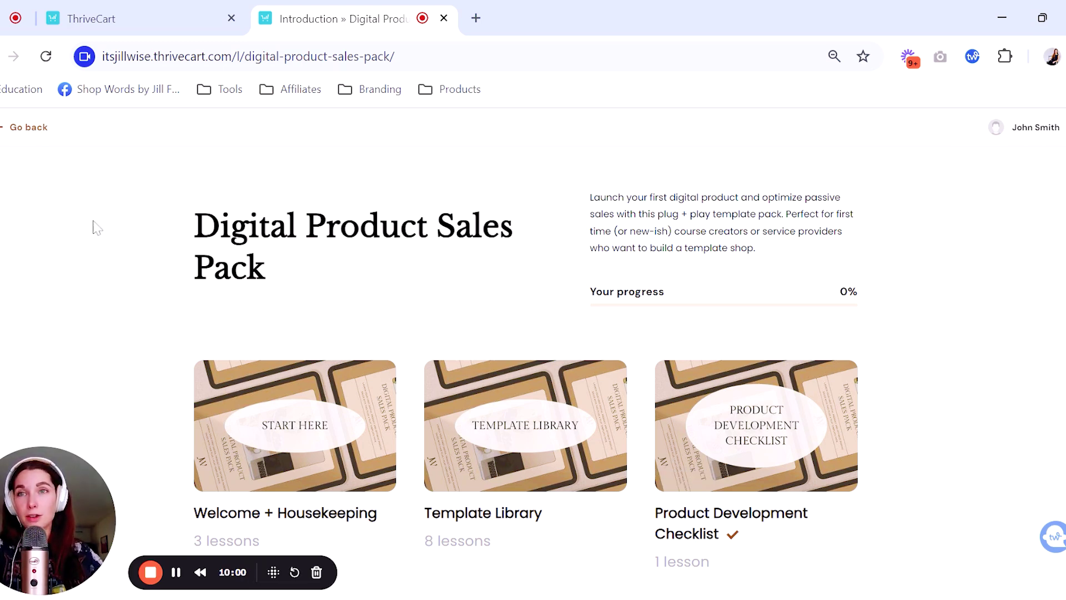
Step: Return to the example course's editor and look through its course info, including layout, image, author, description, language and advanced sequence options
key(ctrl+Tab)
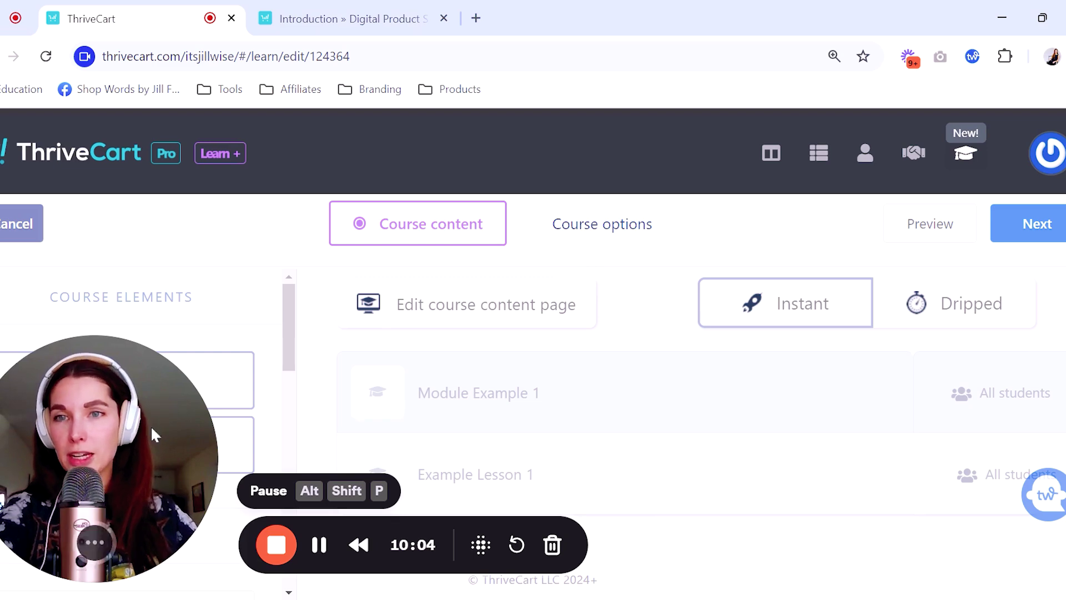
drag(125, 455, 158, 236)
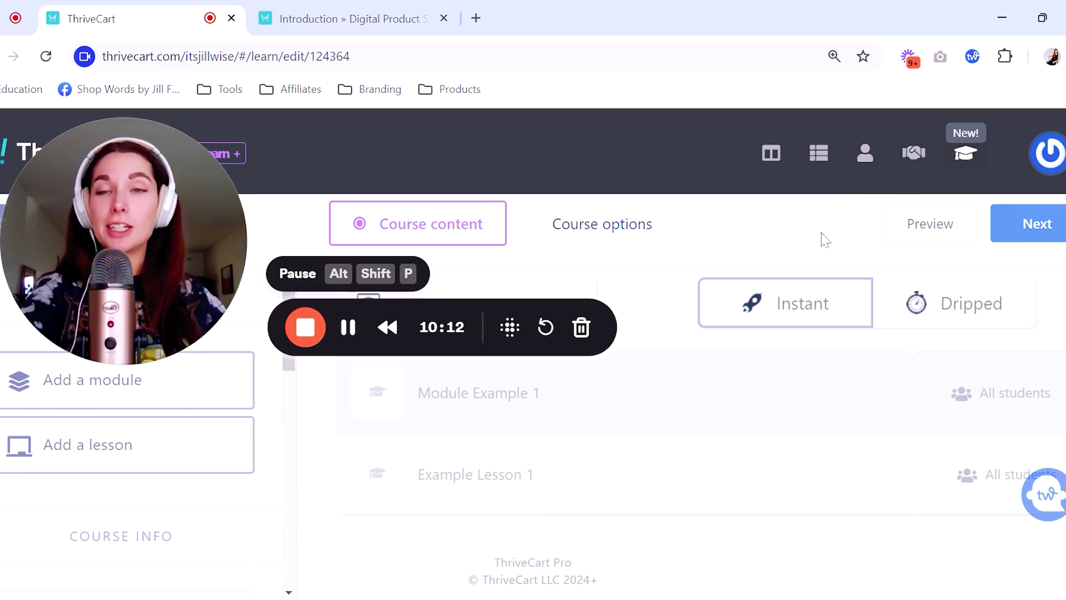
scroll(226, 431, down, 3)
scroll(226, 435, down, 2)
scroll(226, 447, up, 2)
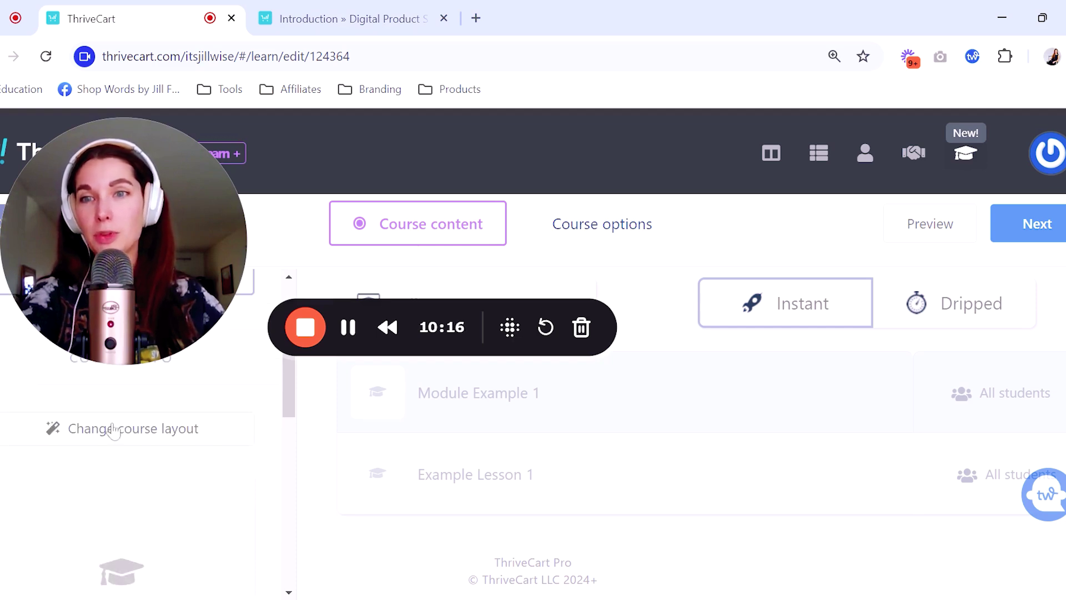
scroll(134, 442, down, 2)
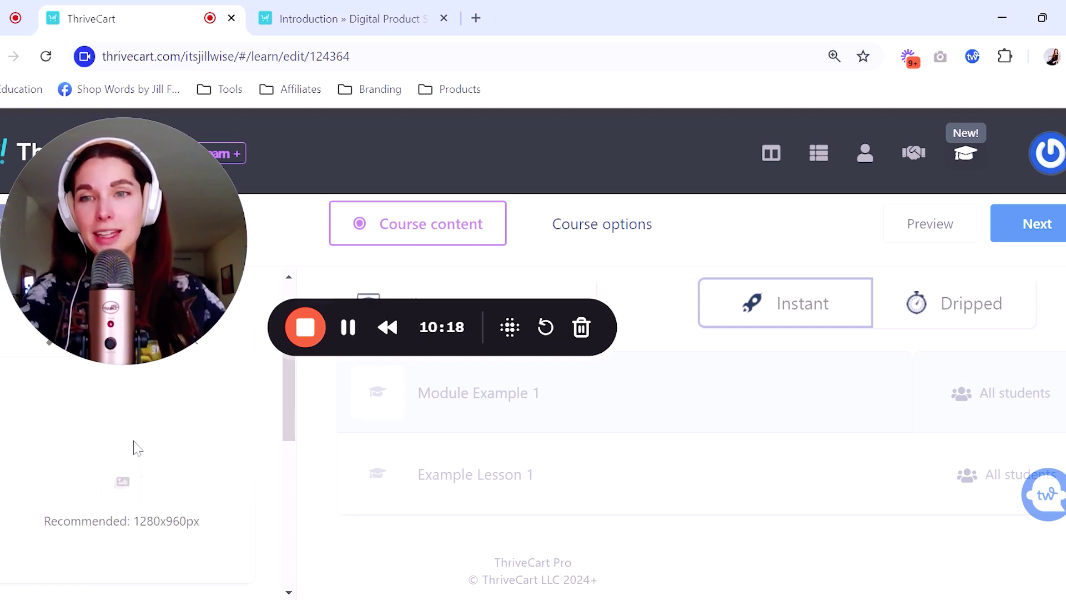
scroll(128, 455, down, 3)
scroll(106, 464, up, 2)
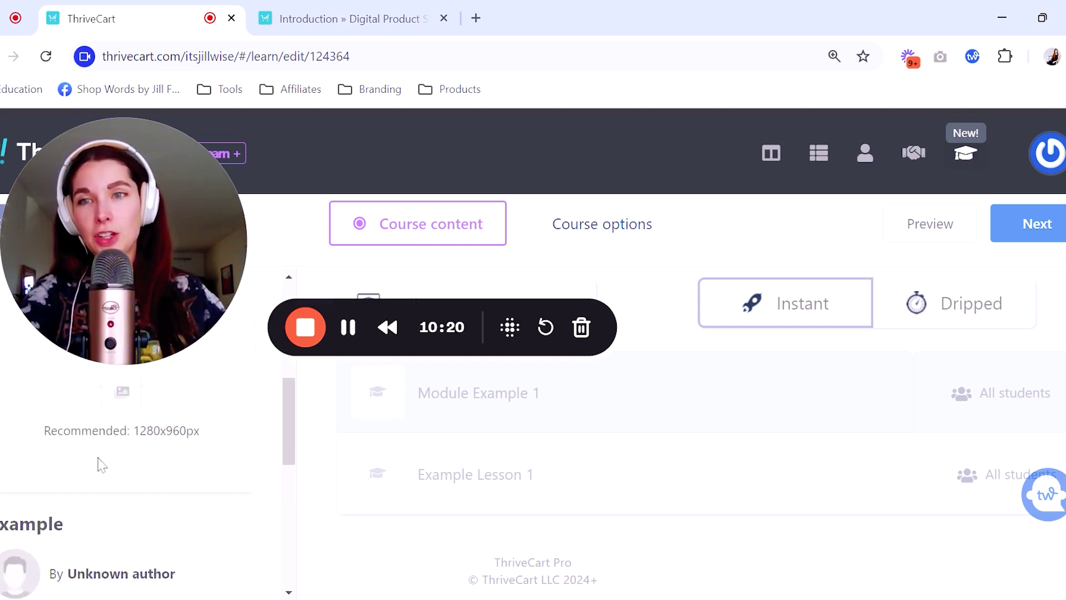
scroll(133, 444, down, 3)
scroll(84, 441, up, 1)
scroll(143, 443, down, 3)
scroll(143, 443, down, 2)
scroll(185, 461, up, 5)
scroll(197, 430, down, 1)
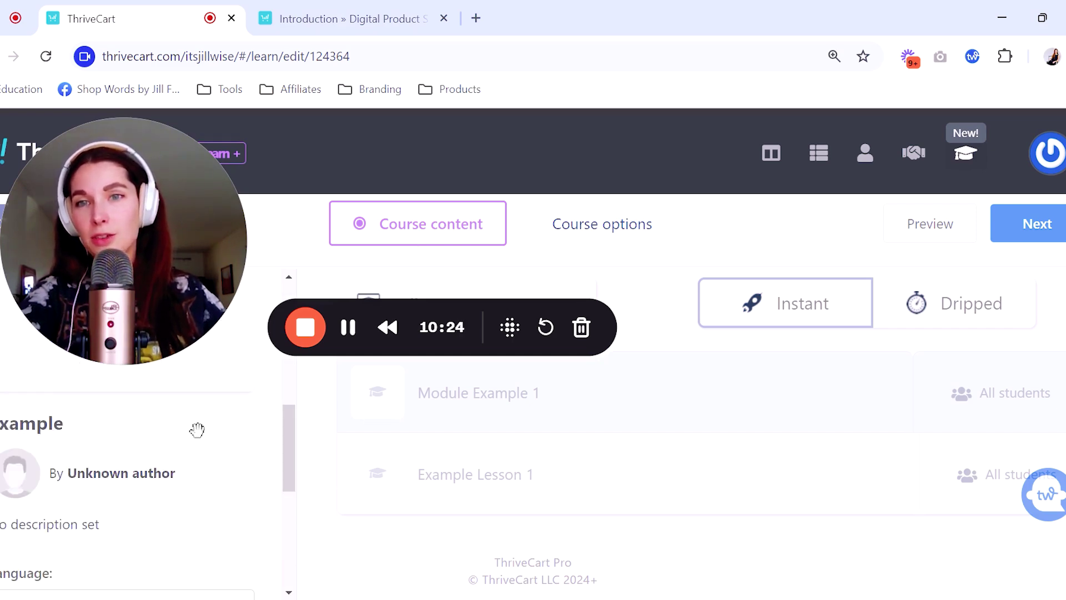
scroll(198, 430, down, 3)
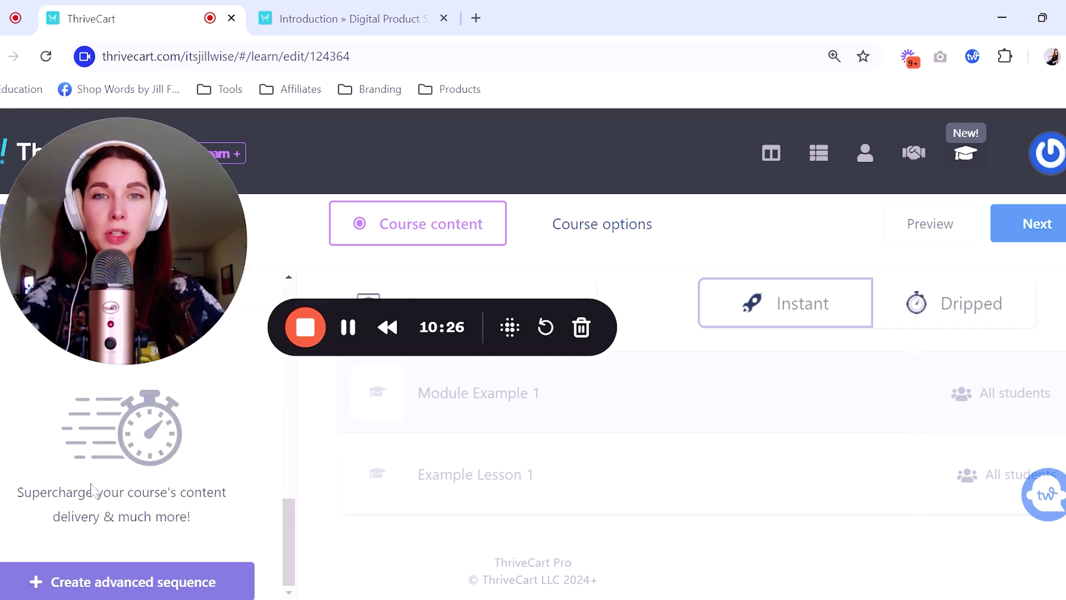
scroll(161, 361, up, 6)
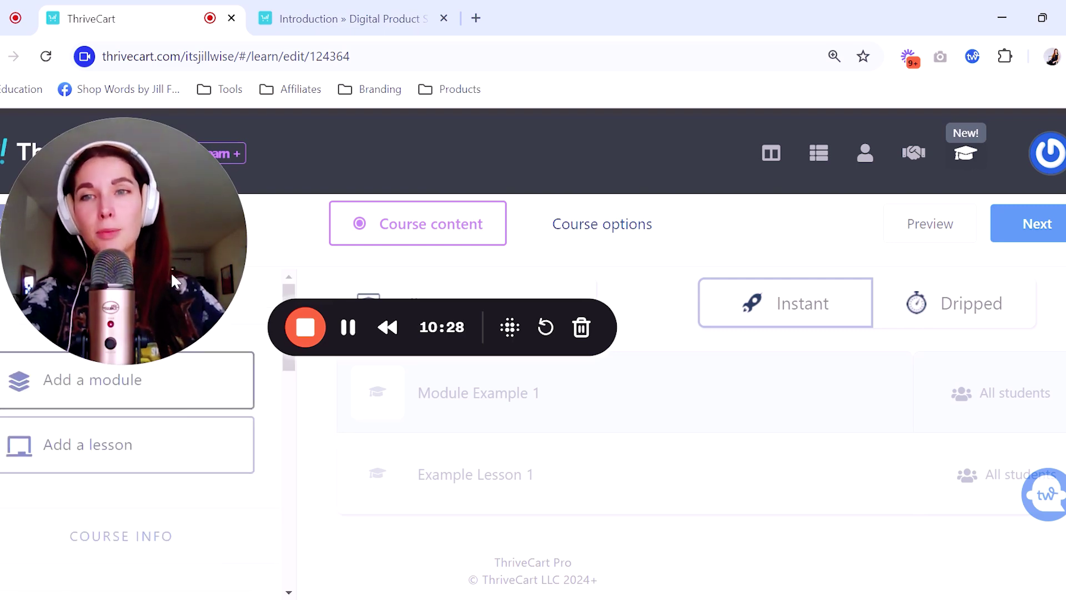
drag(175, 282, 149, 509)
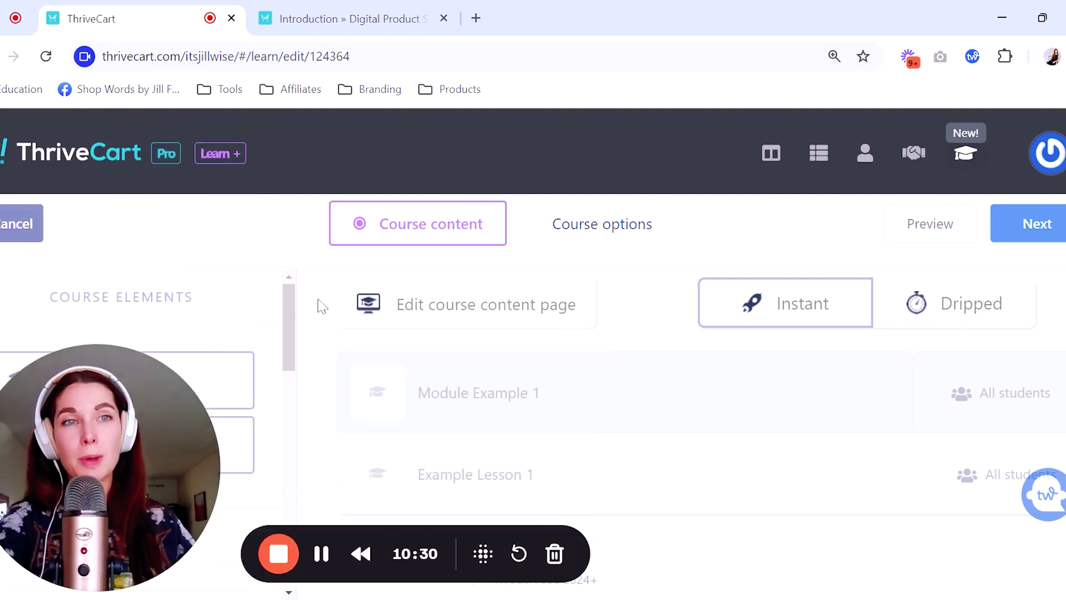